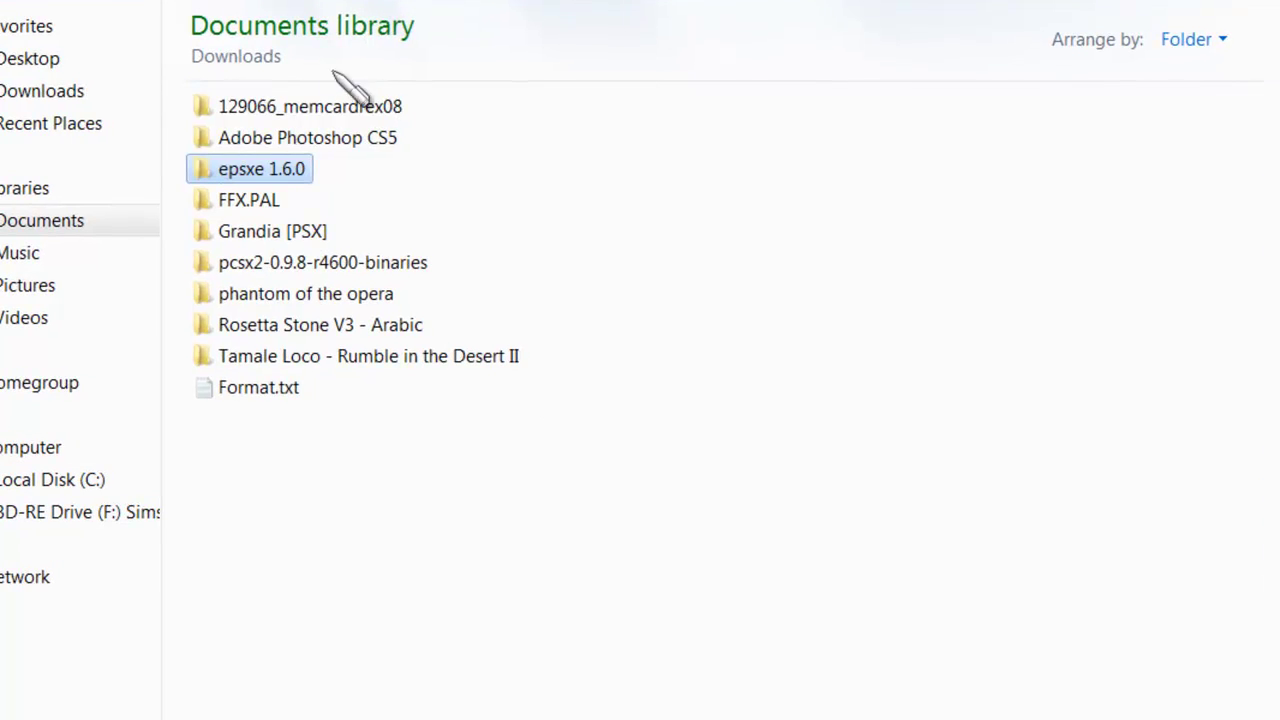
Open the memcards folder inside the epsxe 1.6.0 folder.
{"action": "double_click", "coordinate": [298, 169]}
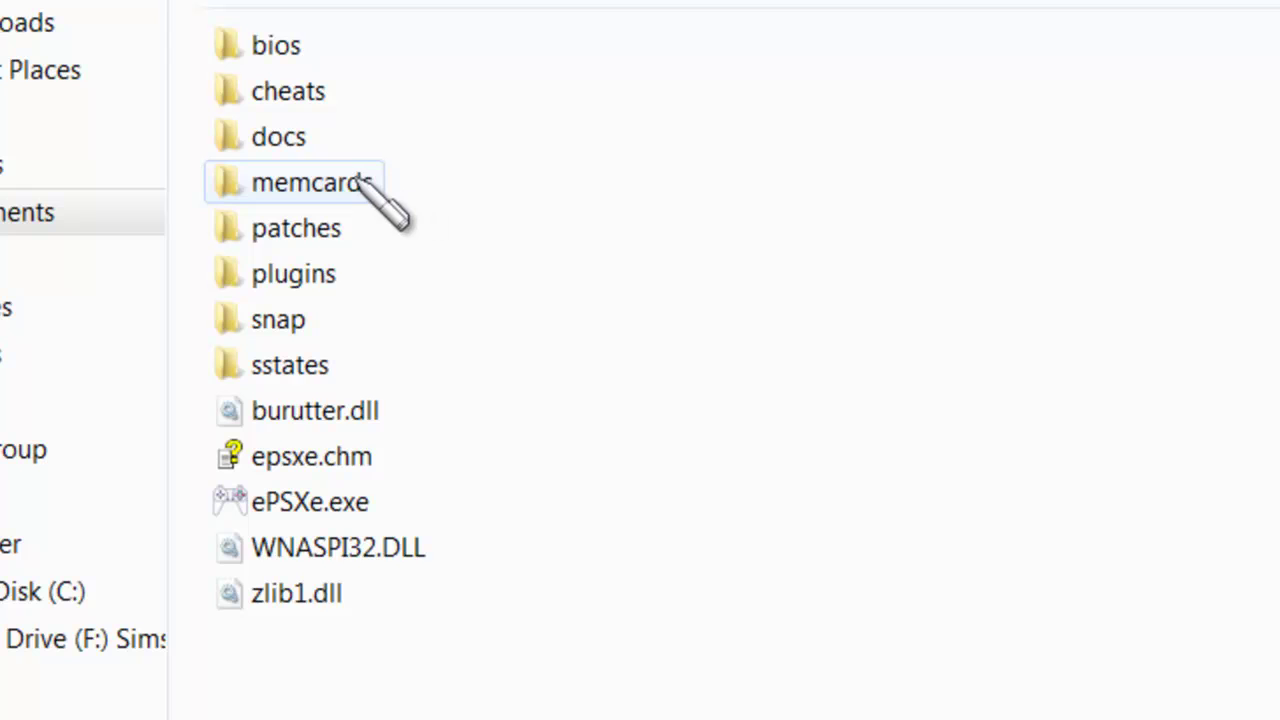
{"action": "double_click", "coordinate": [310, 182]}
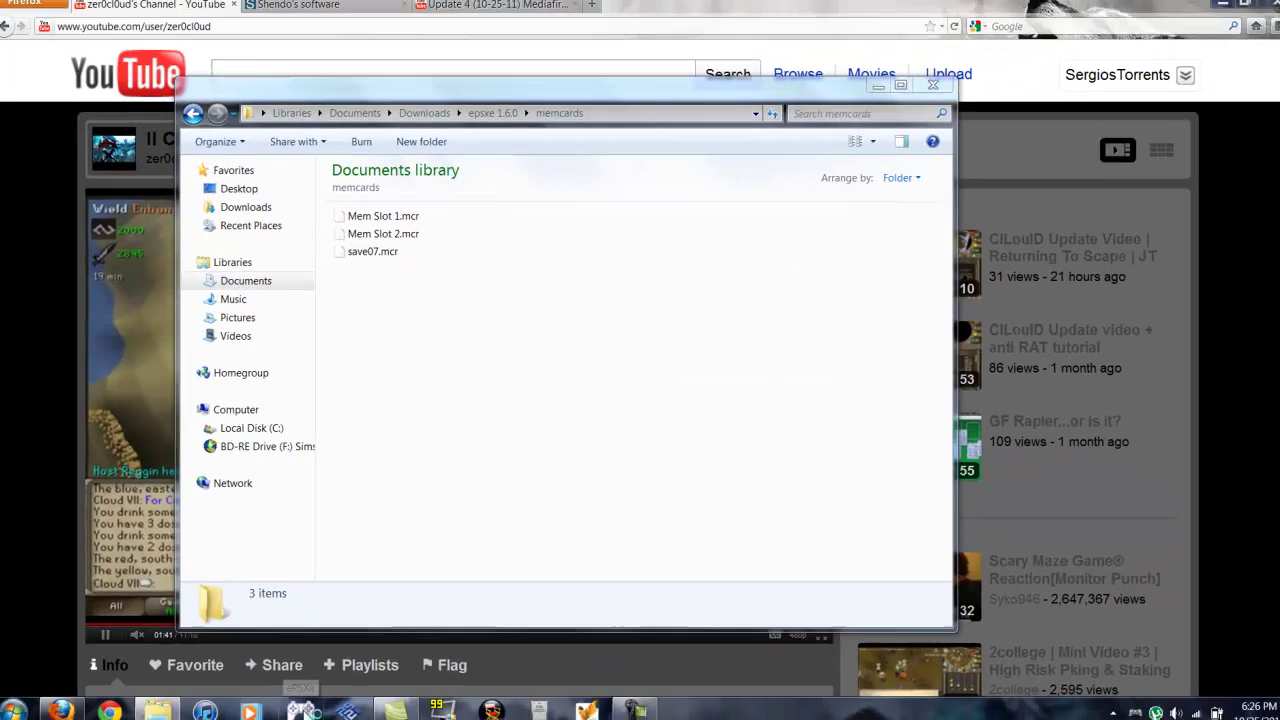
Launch ePSXe, look through the memory card screen's Exit and Copy options for both cards, and minimise the emulator.
{"action": "left_click", "coordinate": [302, 710]}
{"action": "left_click", "coordinate": [15, 31]}
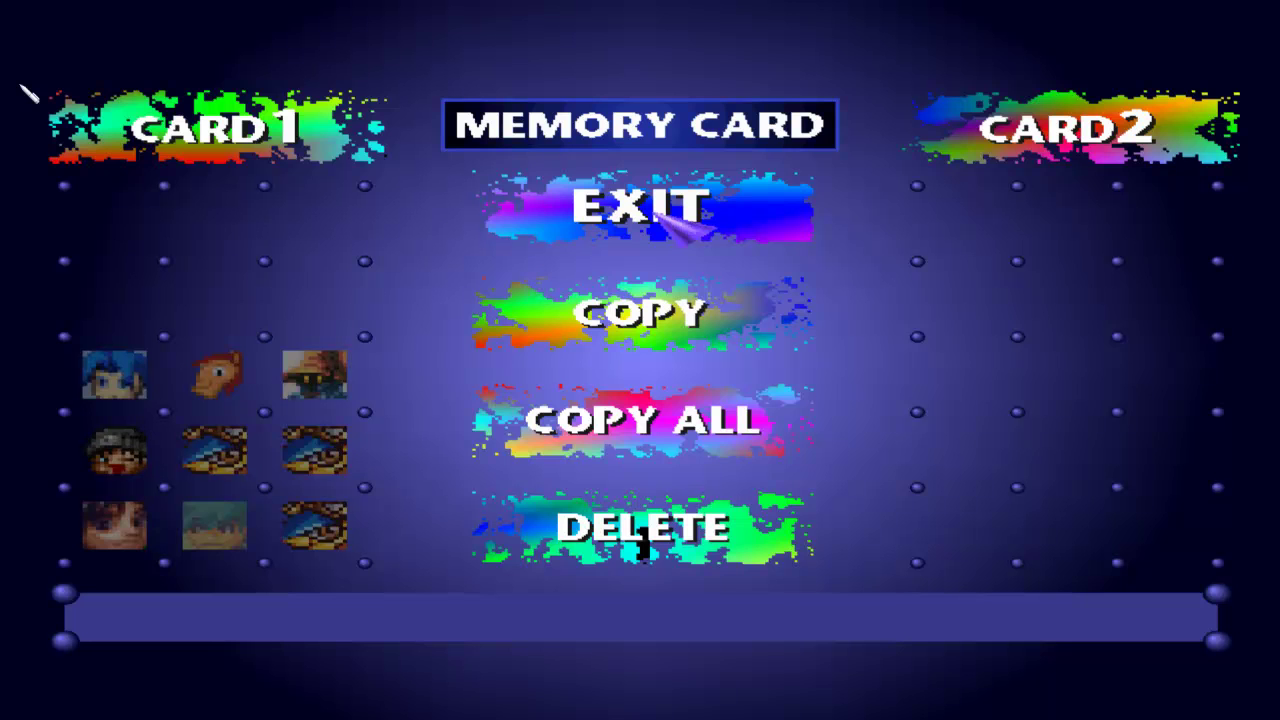
{"action": "key", "text": "Down"}
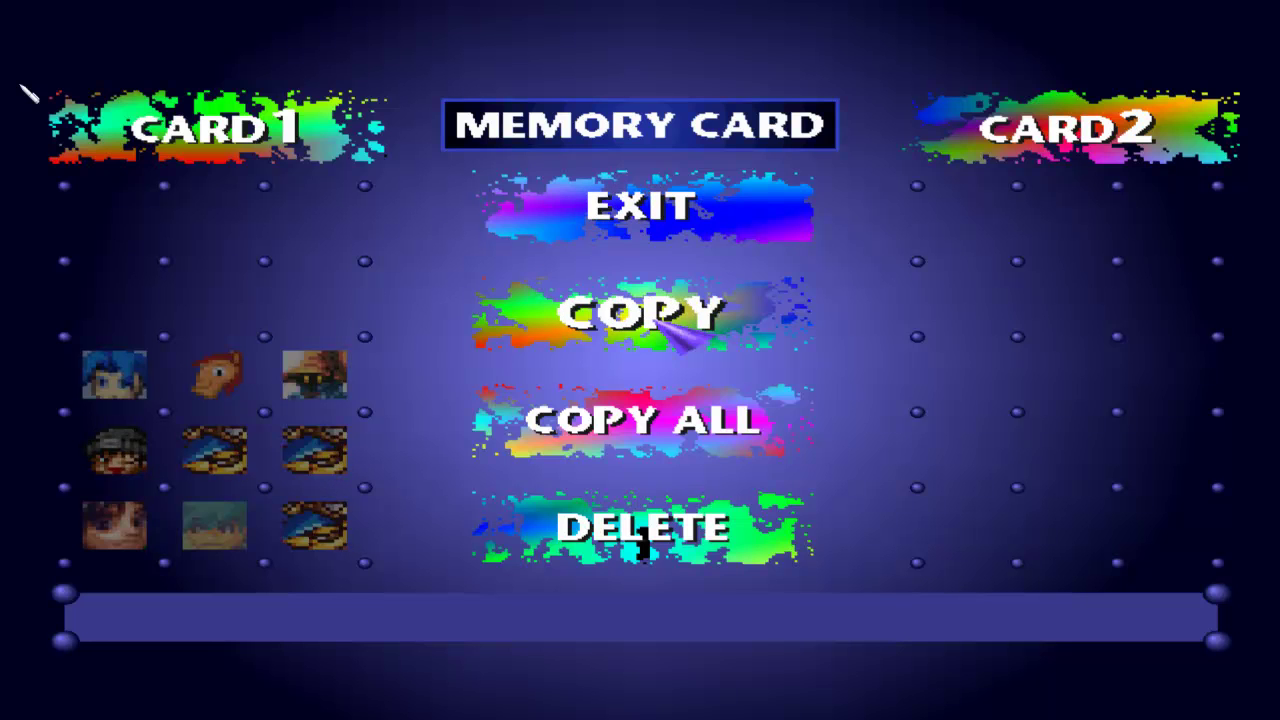
{"action": "key", "text": "Down"}
{"action": "key", "text": "Up"}
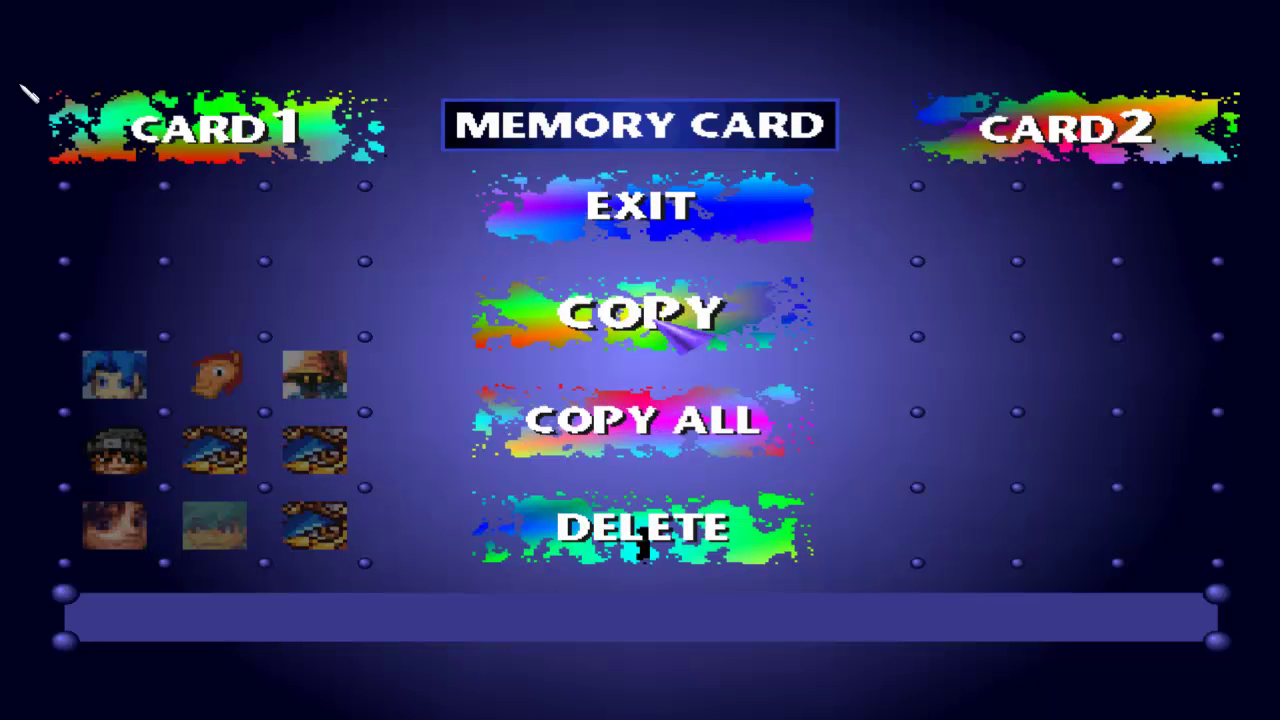
{"action": "key", "text": "Up"}
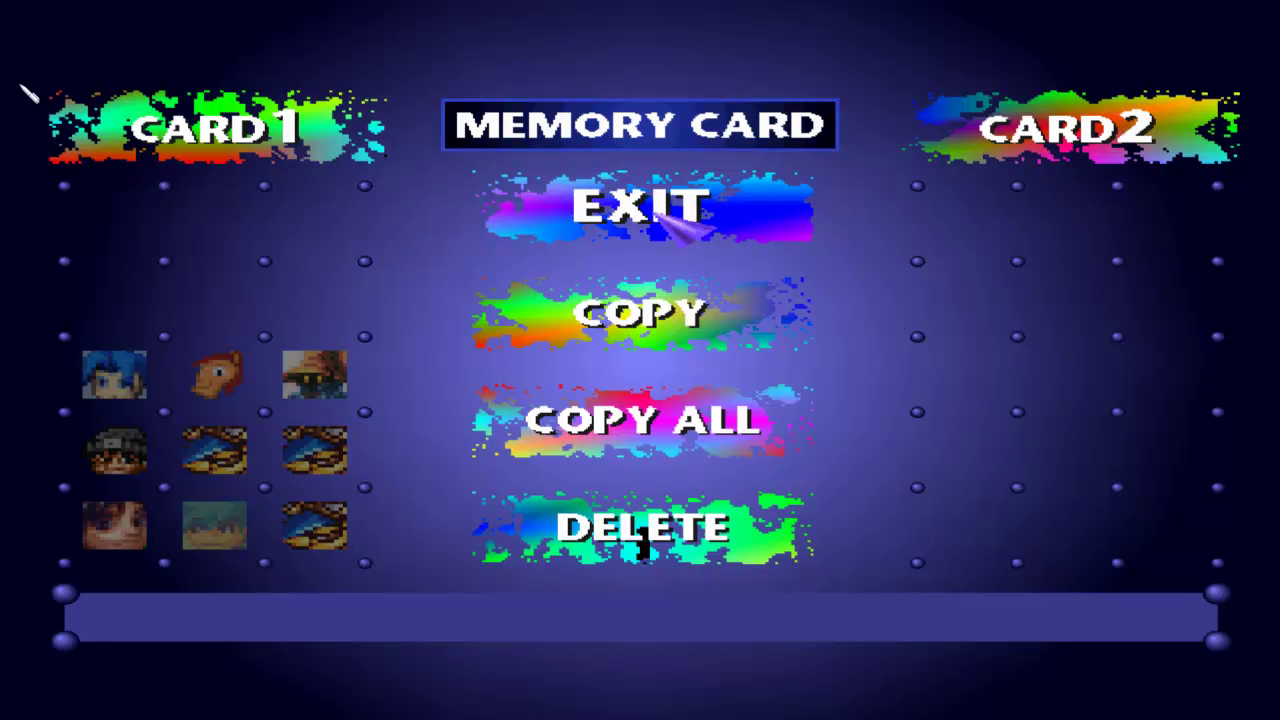
{"action": "key", "text": "Down"}
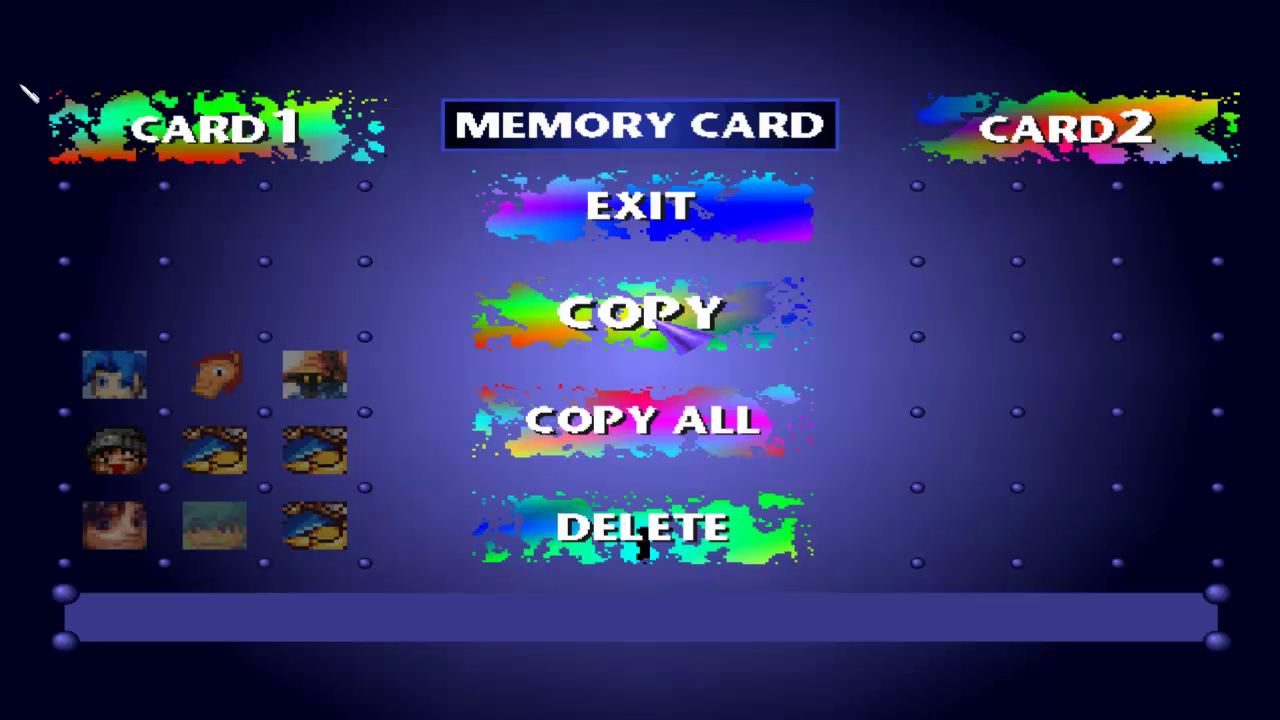
{"action": "key", "text": "Up"}
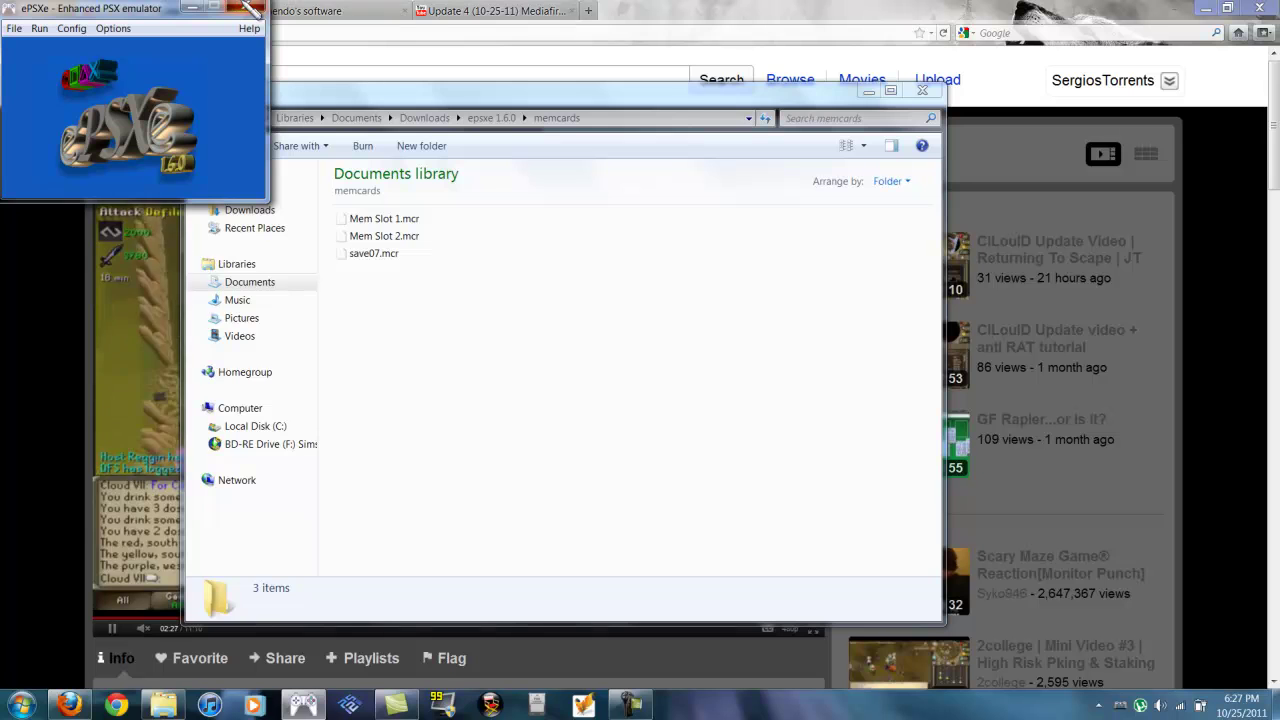
{"action": "left_click", "coordinate": [193, 7]}
Switch to Firefox, search Google for memcardrex and open the MemcardRex page on Shendo's software site.
{"action": "left_click", "coordinate": [92, 122]}
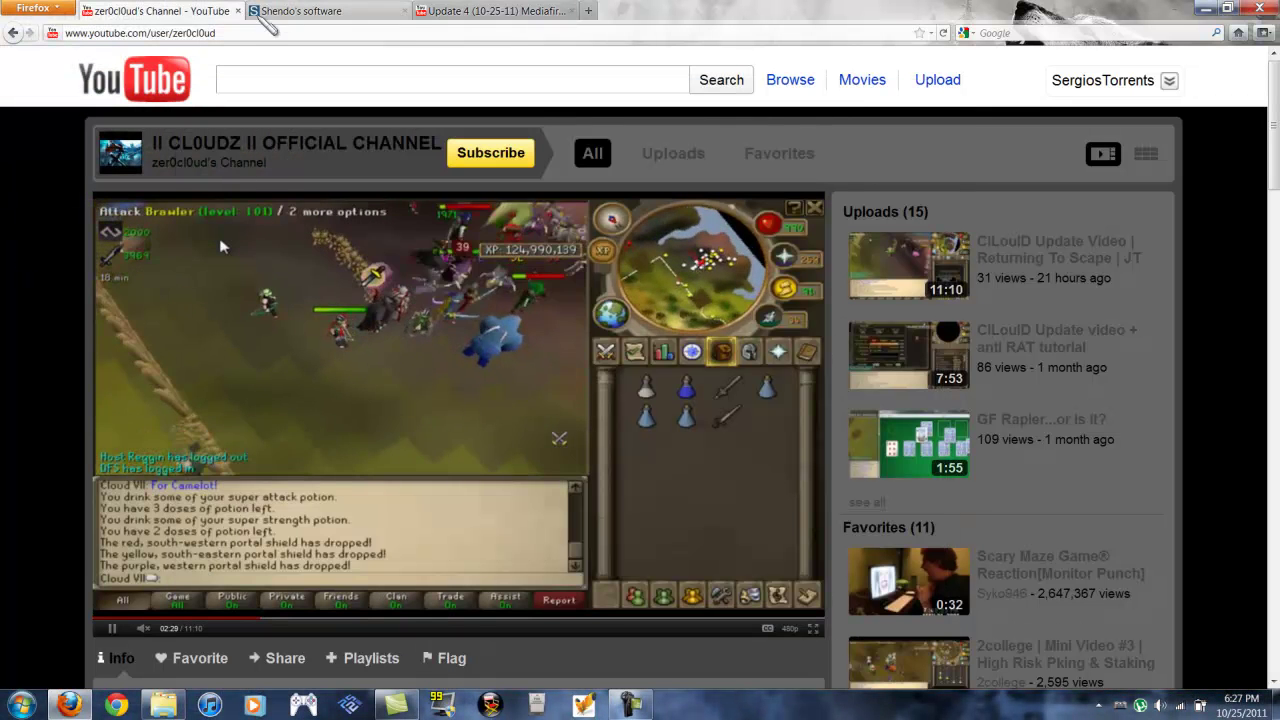
{"action": "left_click", "coordinate": [302, 14]}
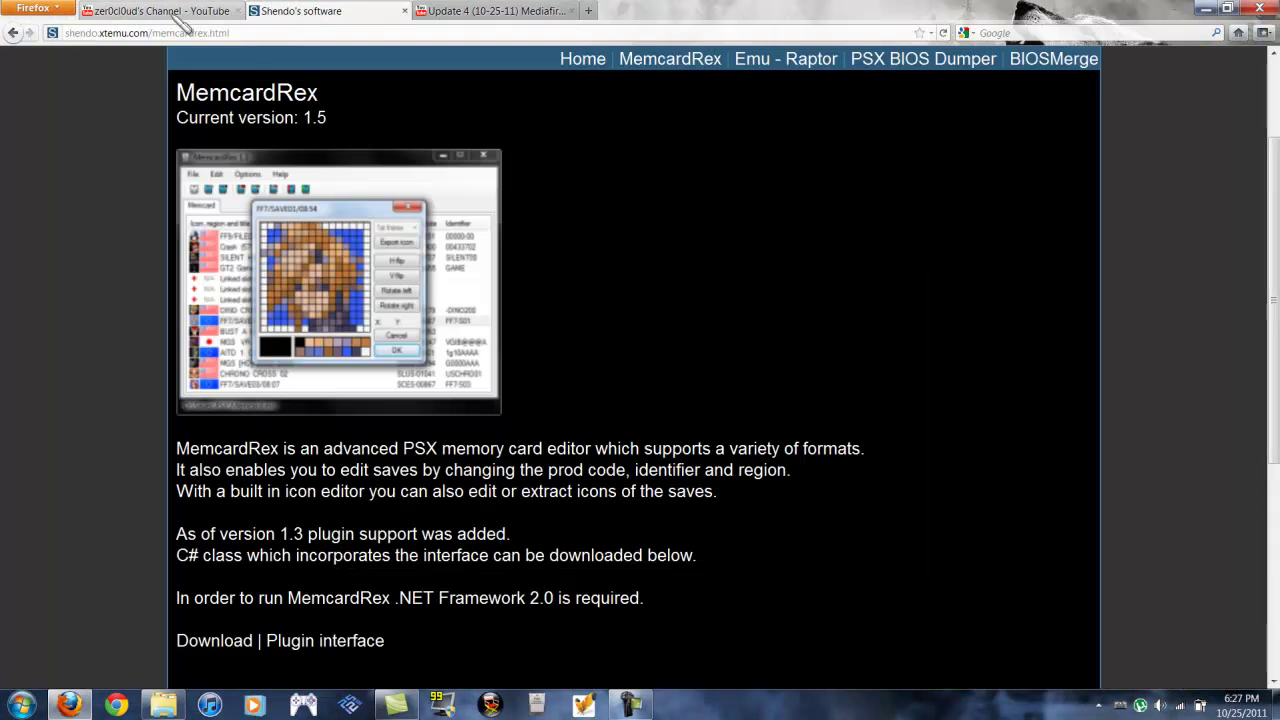
{"action": "left_click", "coordinate": [1240, 34]}
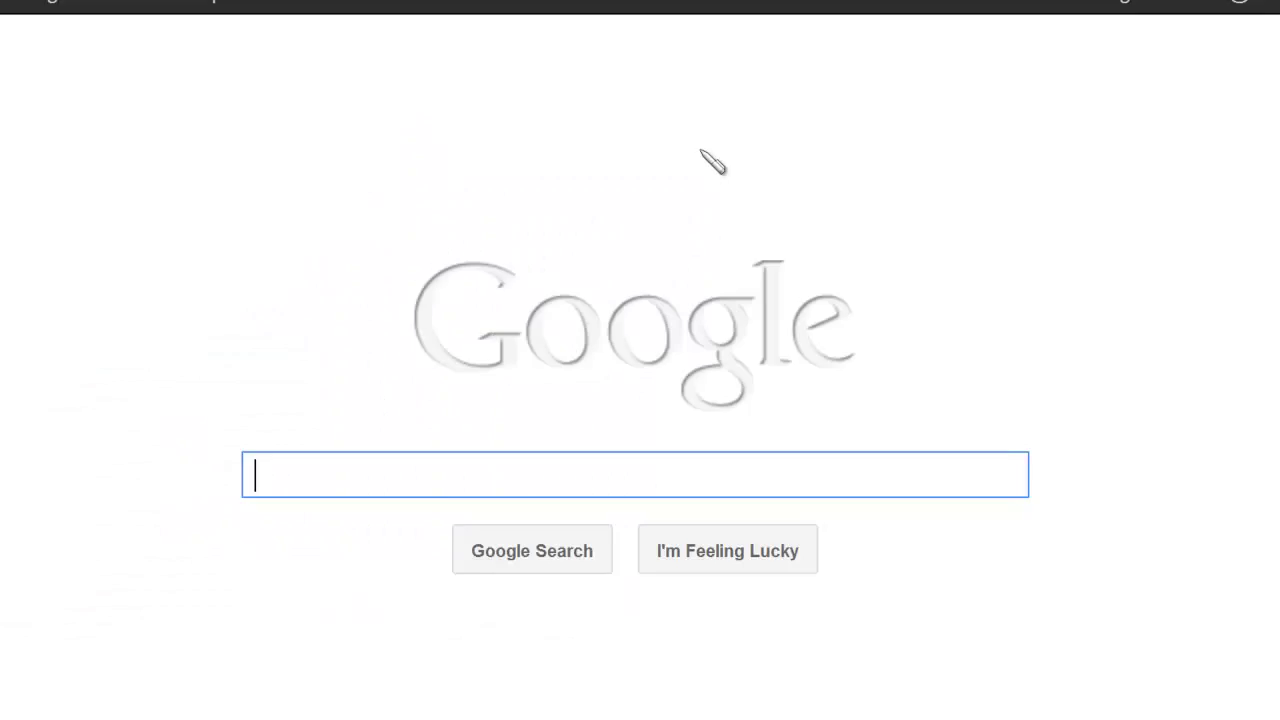
{"action": "type", "text": "memcardre"}
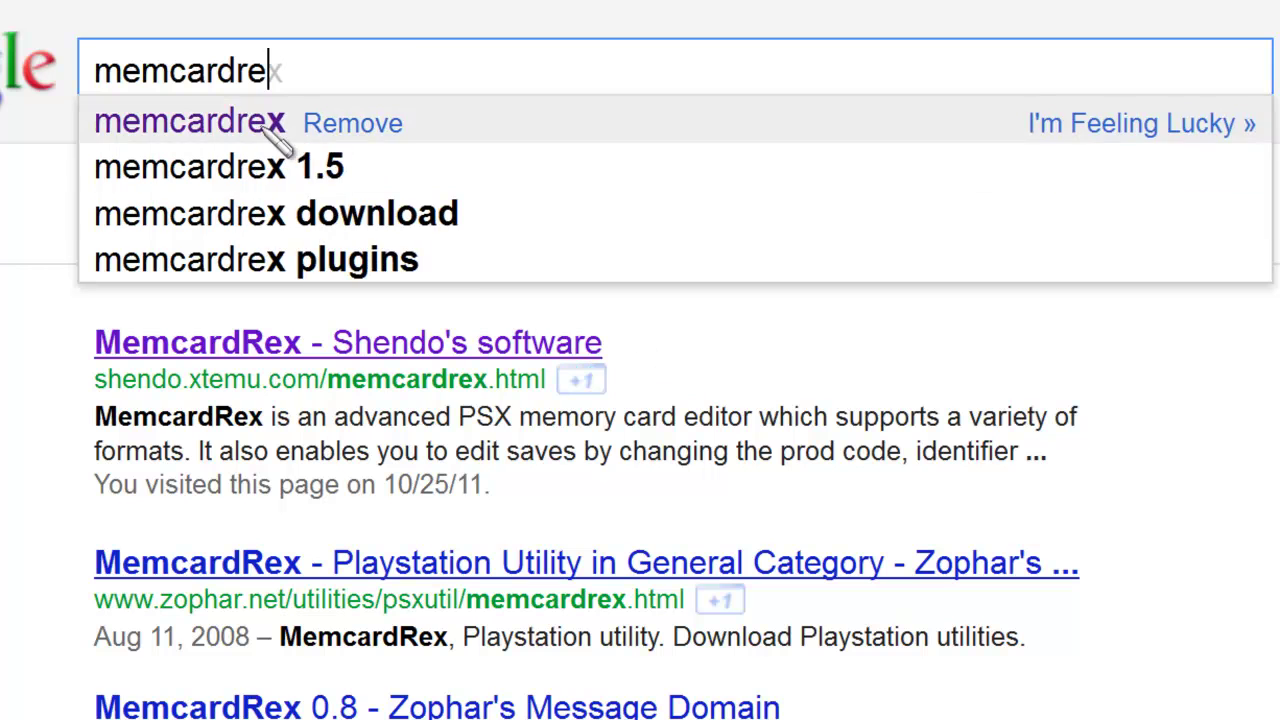
{"action": "left_click", "coordinate": [263, 128]}
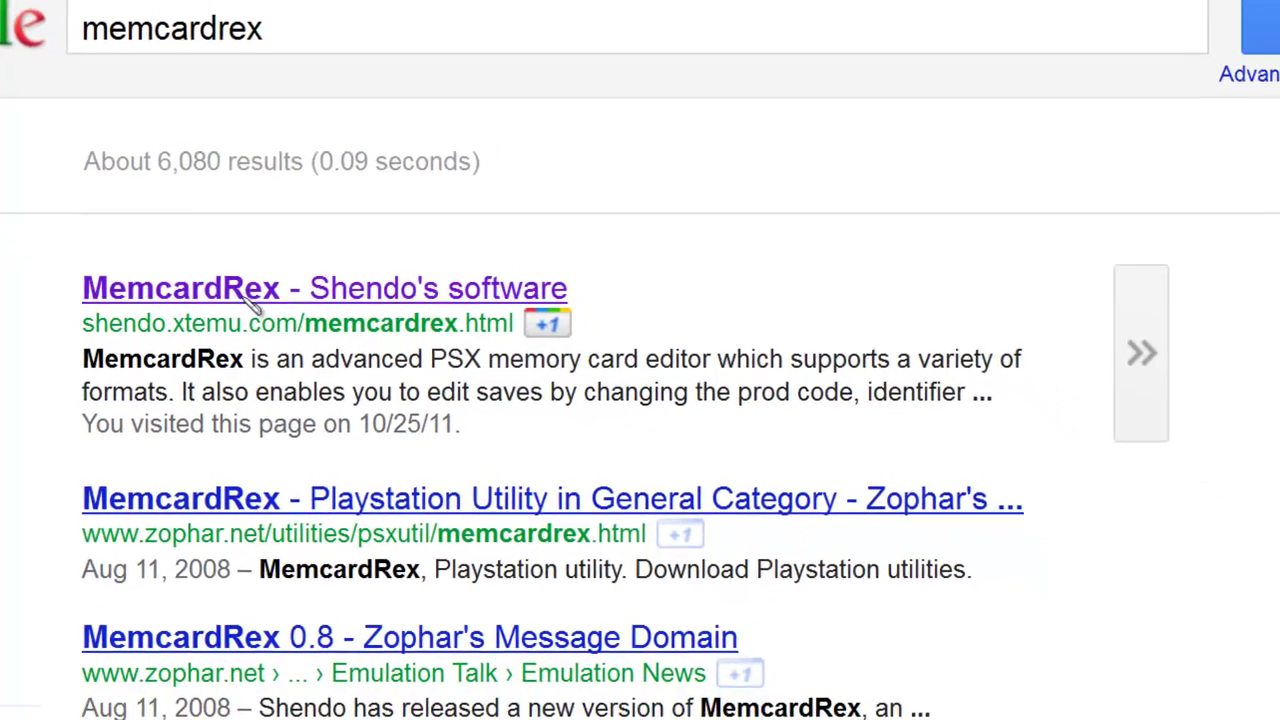
{"action": "left_click", "coordinate": [268, 343]}
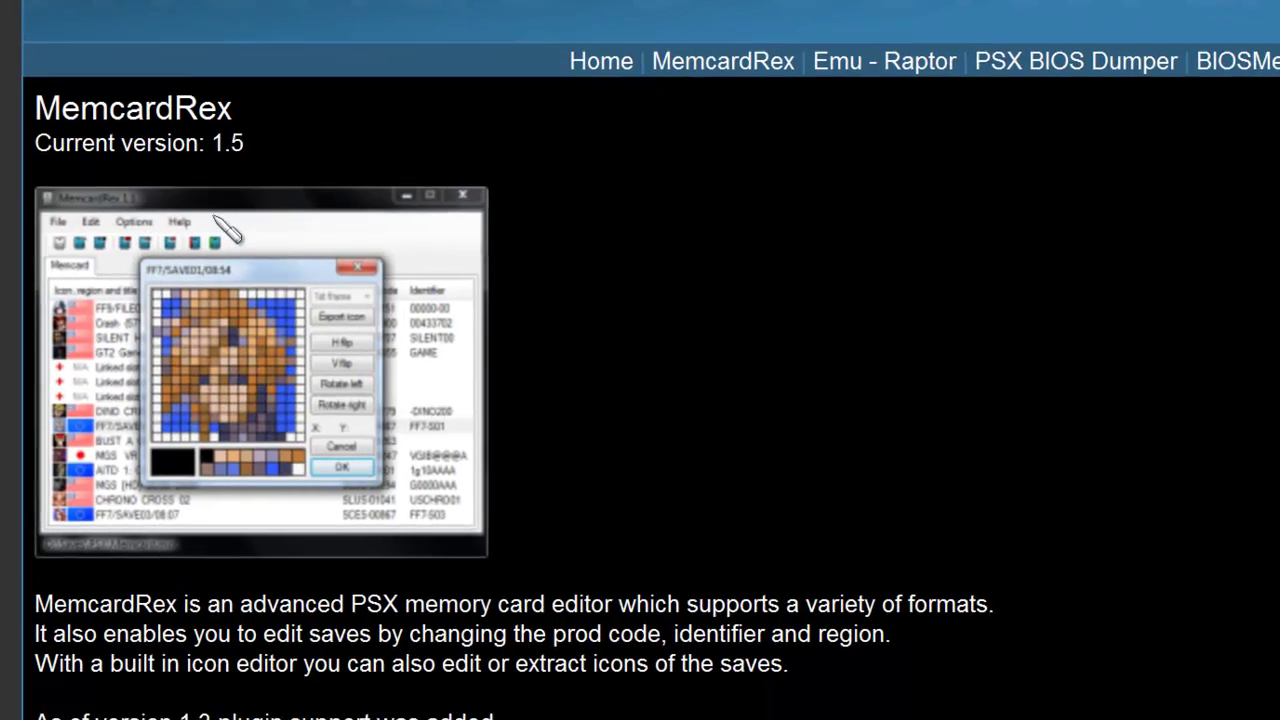
Bring up the download prompt for MemcardRex 1.5.zip and dismiss it without saving the file.
{"action": "scroll", "coordinate": [215, 210], "scroll_direction": "down", "scroll_amount": 6}
{"action": "scroll", "coordinate": [217, 206], "scroll_direction": "up", "scroll_amount": 2}
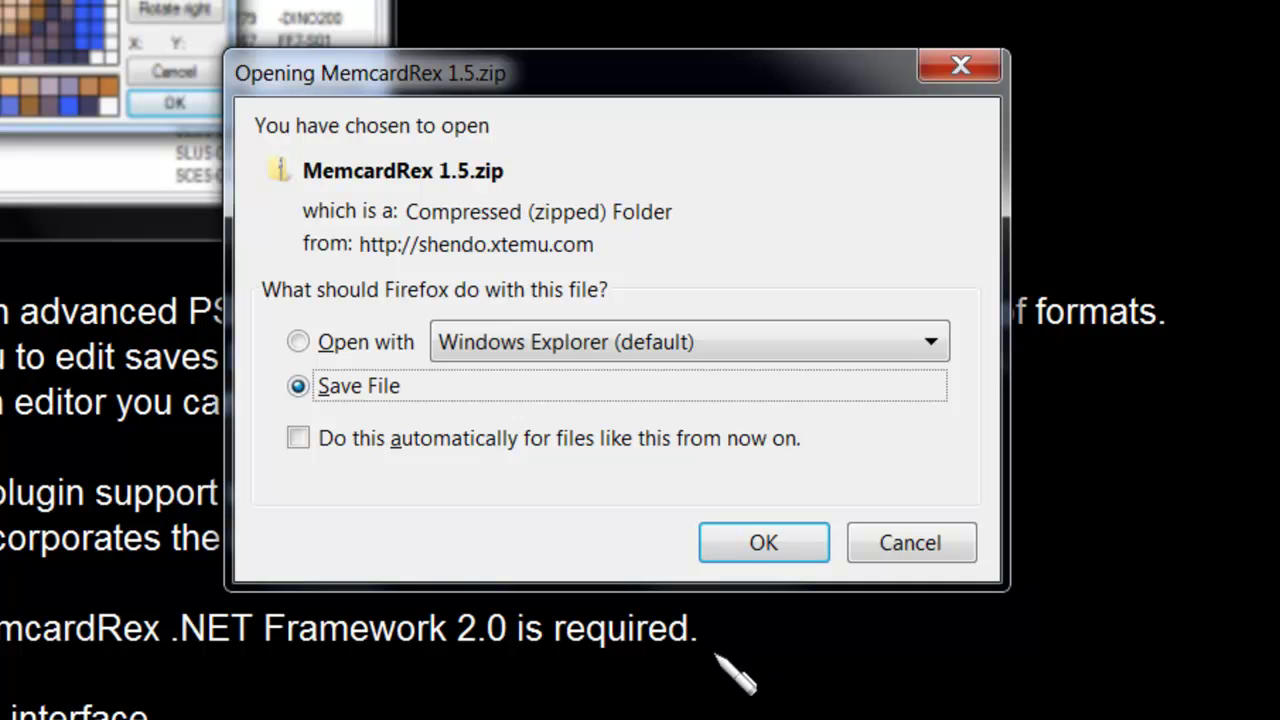
{"action": "left_click", "coordinate": [960, 66]}
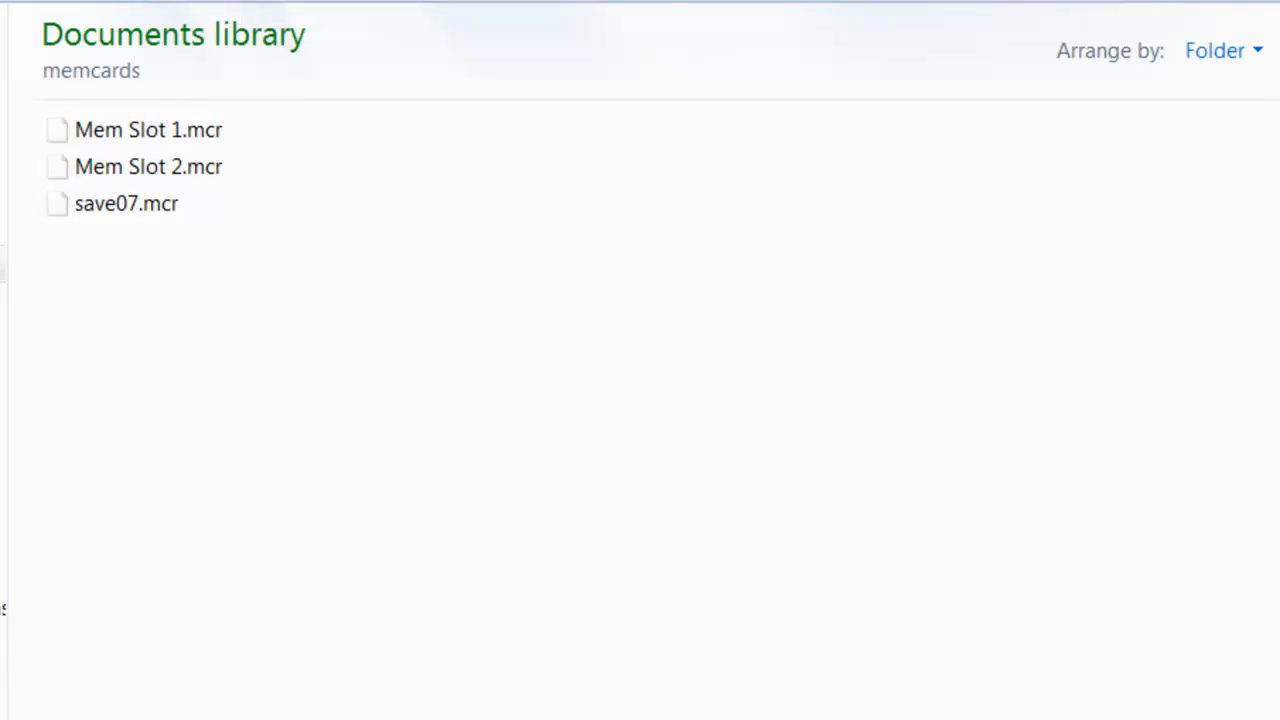
Locate MemcardRex.exe in the MemcardRex 0.8 folder, inside 129066_memcardrex08 in Downloads, and view its available file actions.
{"action": "key", "text": "alt+Left"}
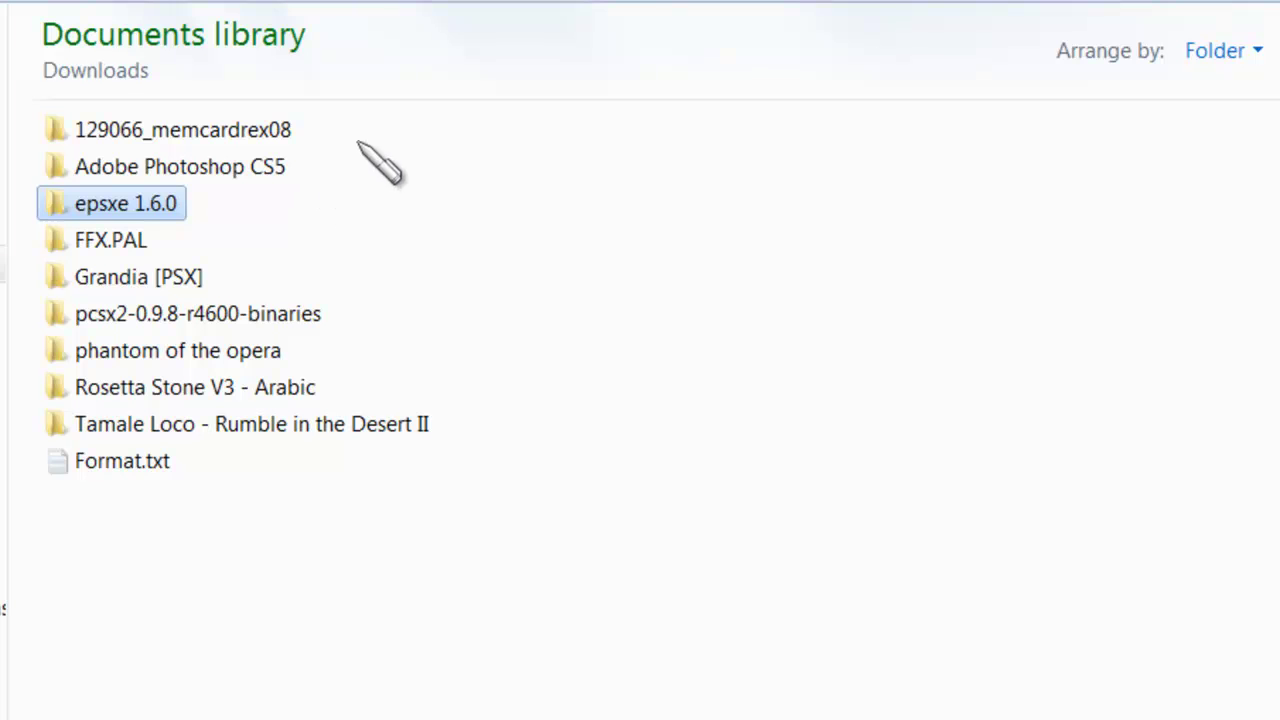
{"action": "mouse_move", "coordinate": [272, 132]}
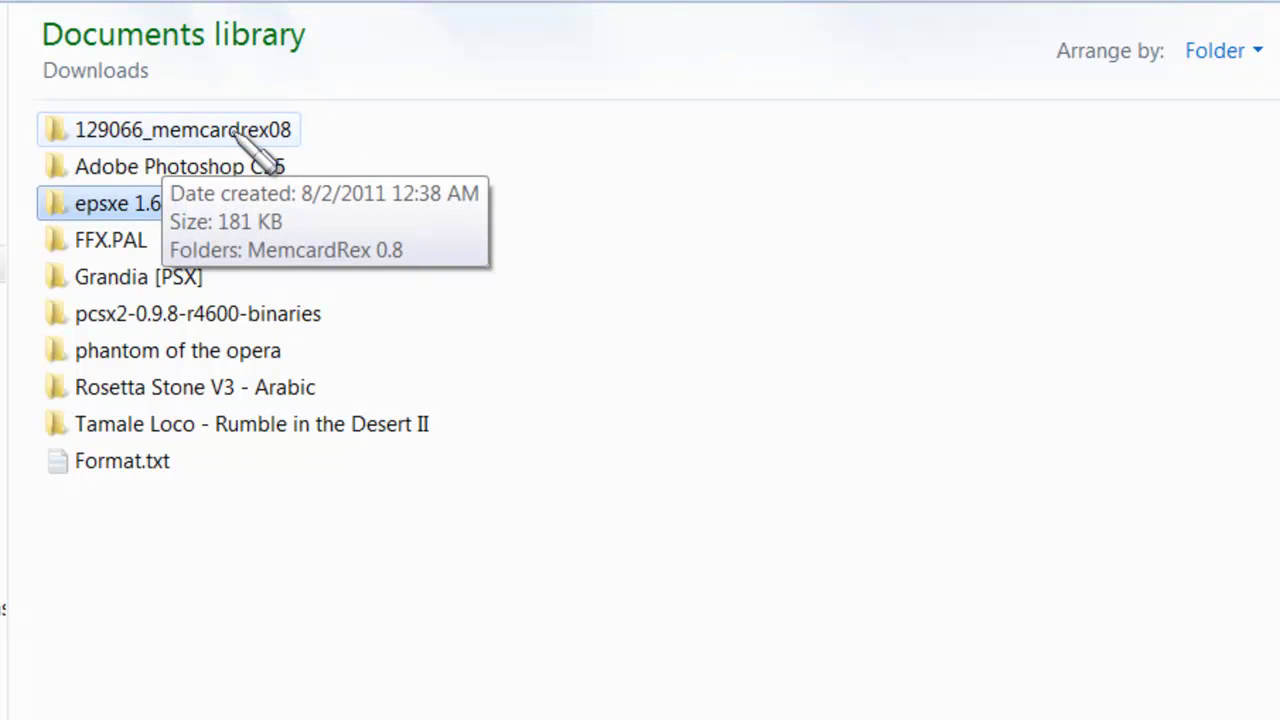
{"action": "double_click", "coordinate": [285, 135]}
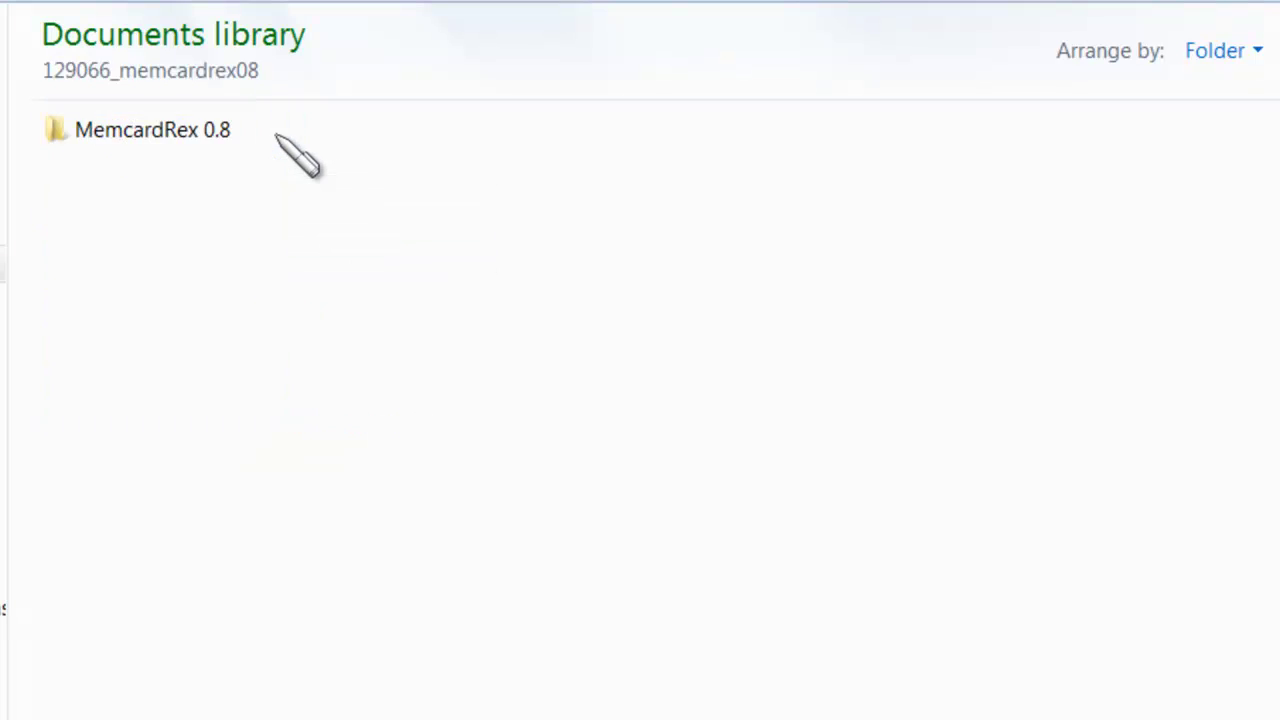
{"action": "double_click", "coordinate": [188, 134]}
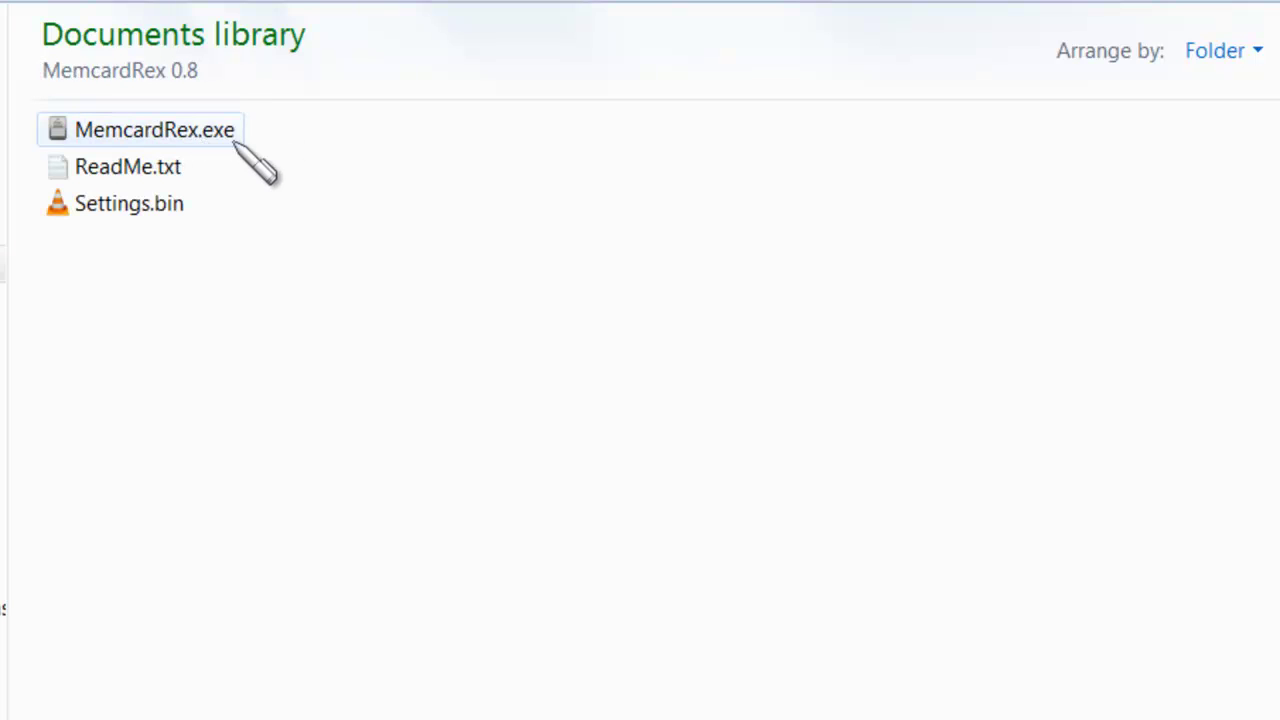
{"action": "mouse_move", "coordinate": [172, 143]}
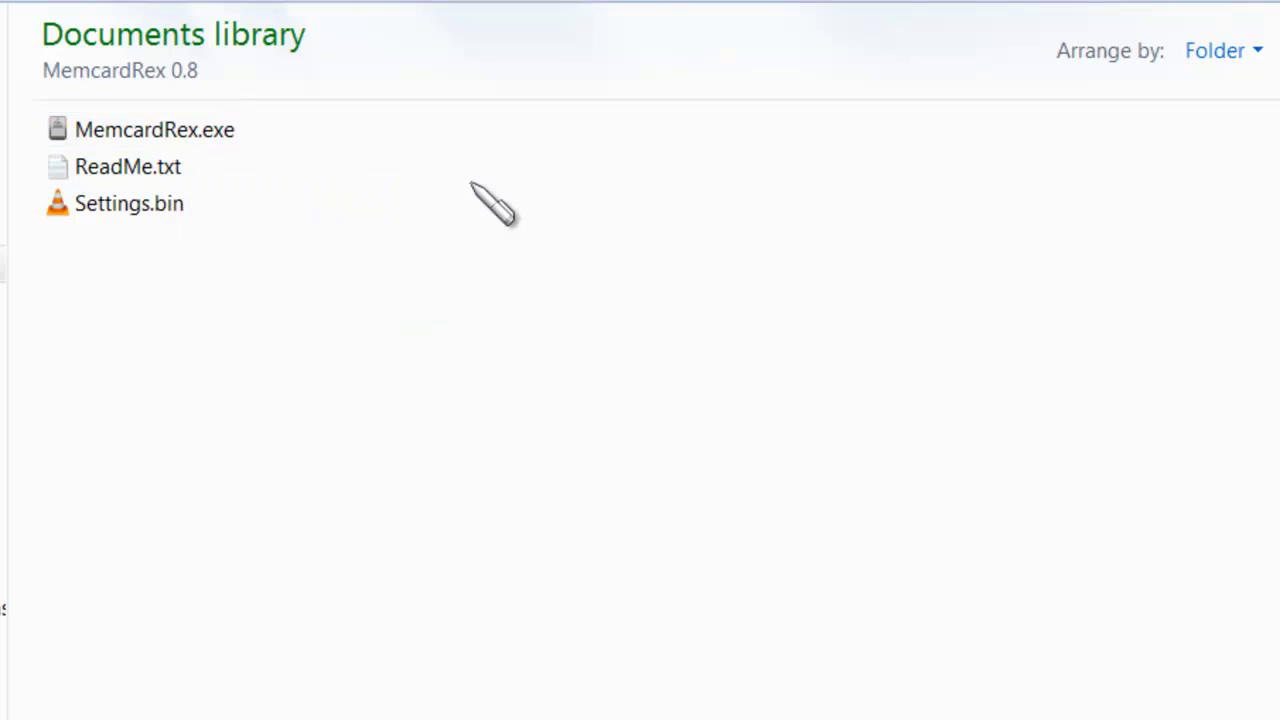
{"action": "right_click", "coordinate": [212, 130]}
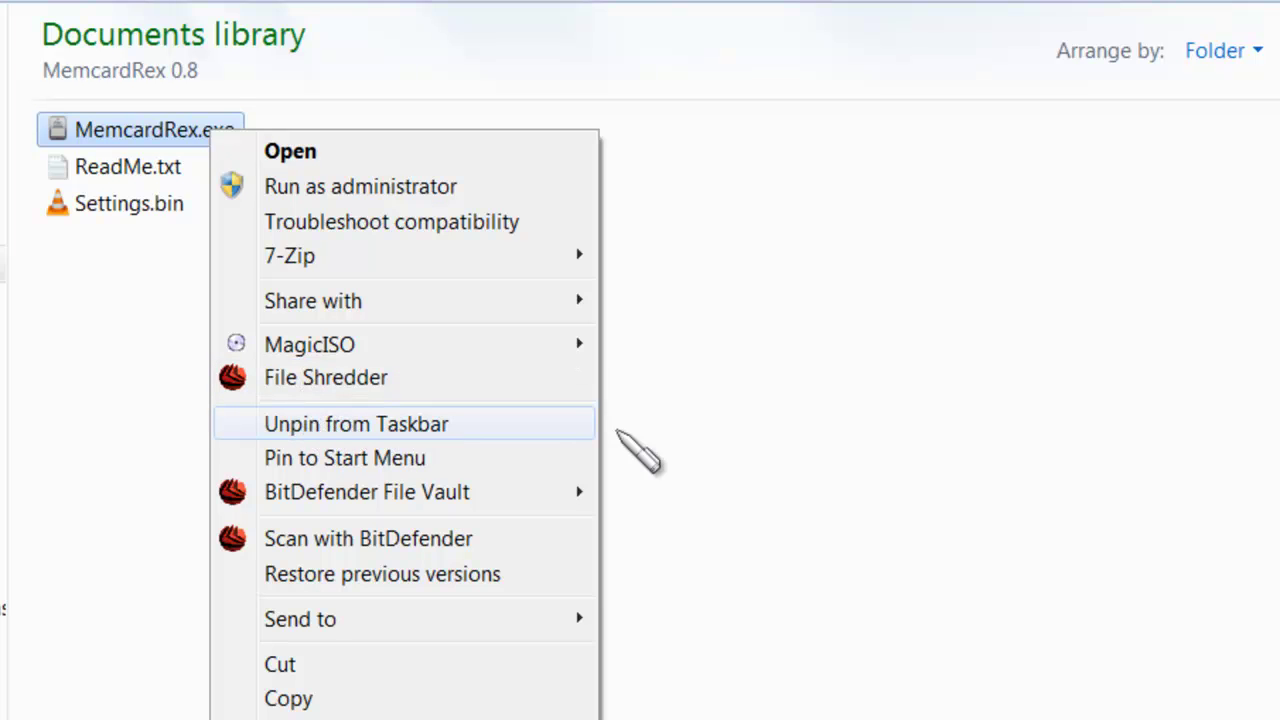
{"action": "left_click", "coordinate": [640, 451]}
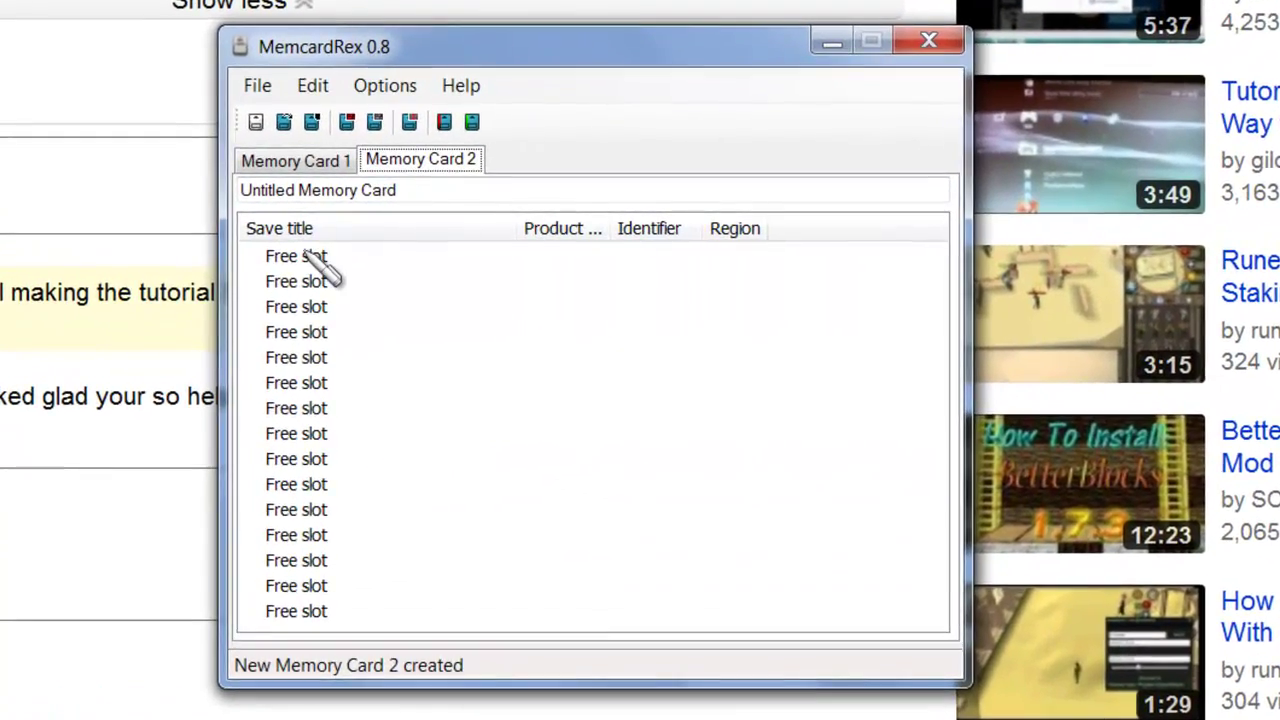
Load Mem Slot 1.mcr from the epsxe 1.6.0 memcards folder into Memory Card 1.
{"action": "left_click", "coordinate": [300, 165]}
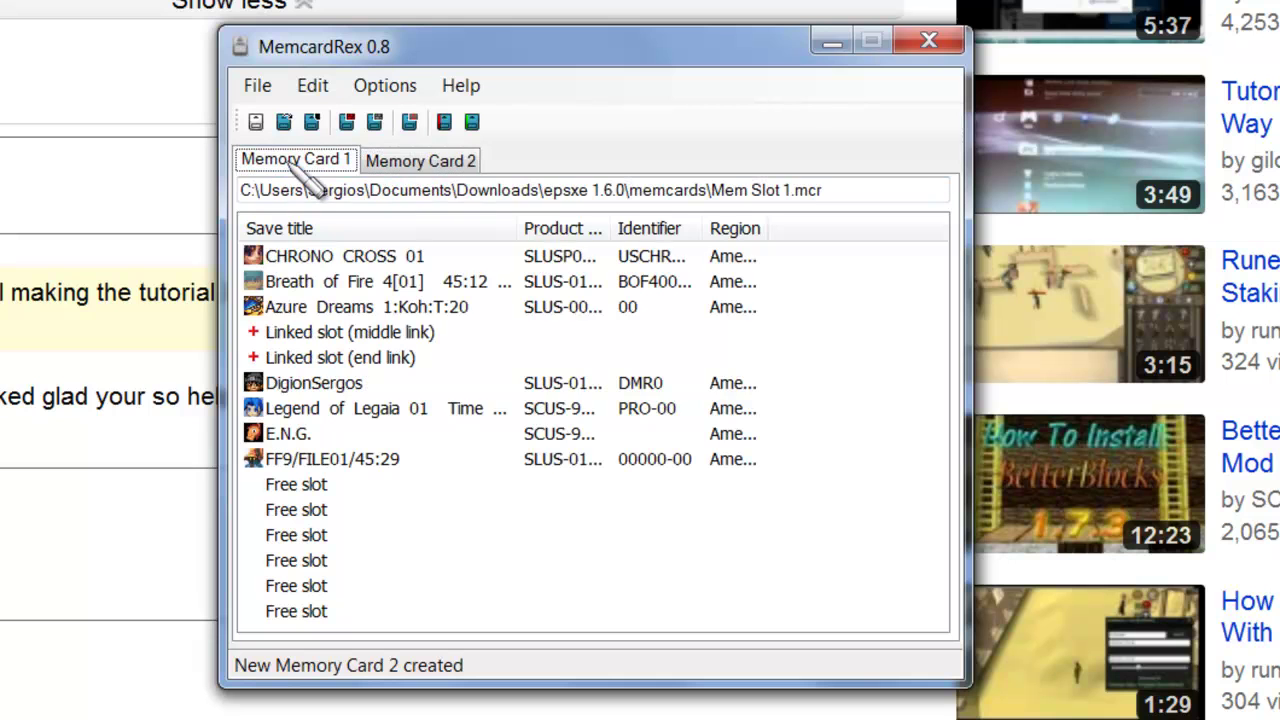
{"action": "left_click", "coordinate": [258, 86]}
{"action": "left_click", "coordinate": [290, 140]}
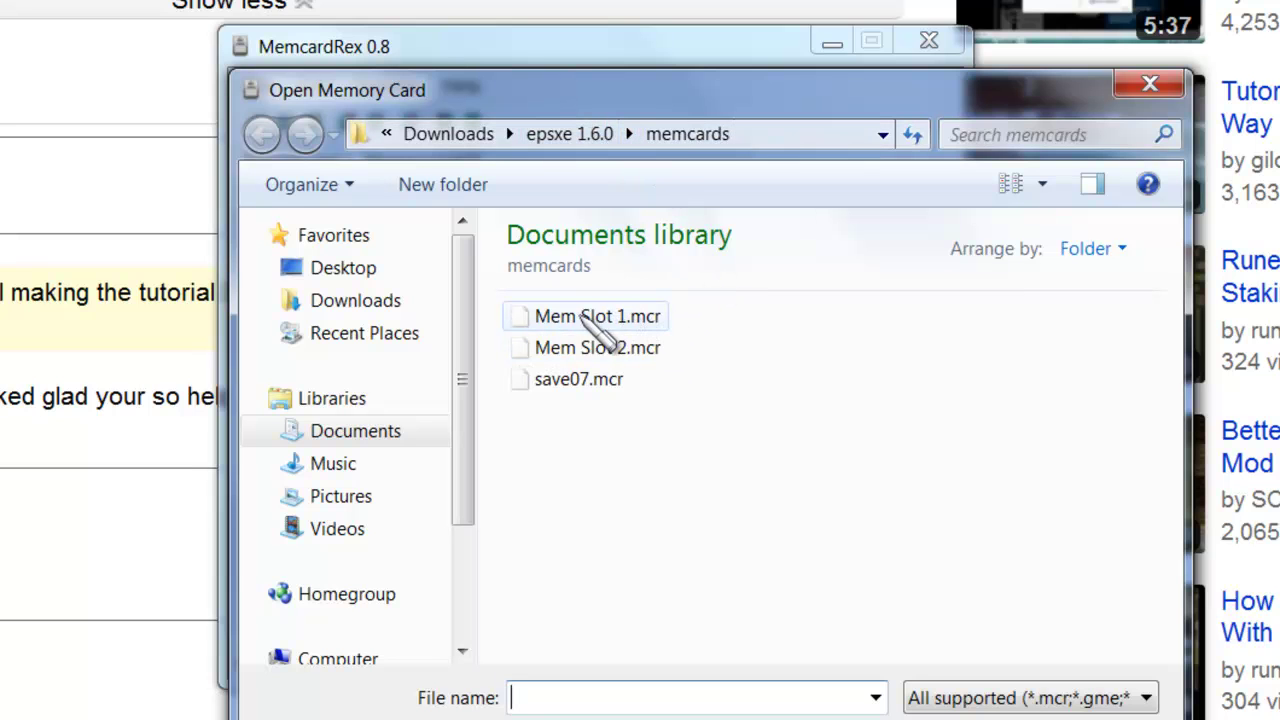
{"action": "double_click", "coordinate": [588, 317]}
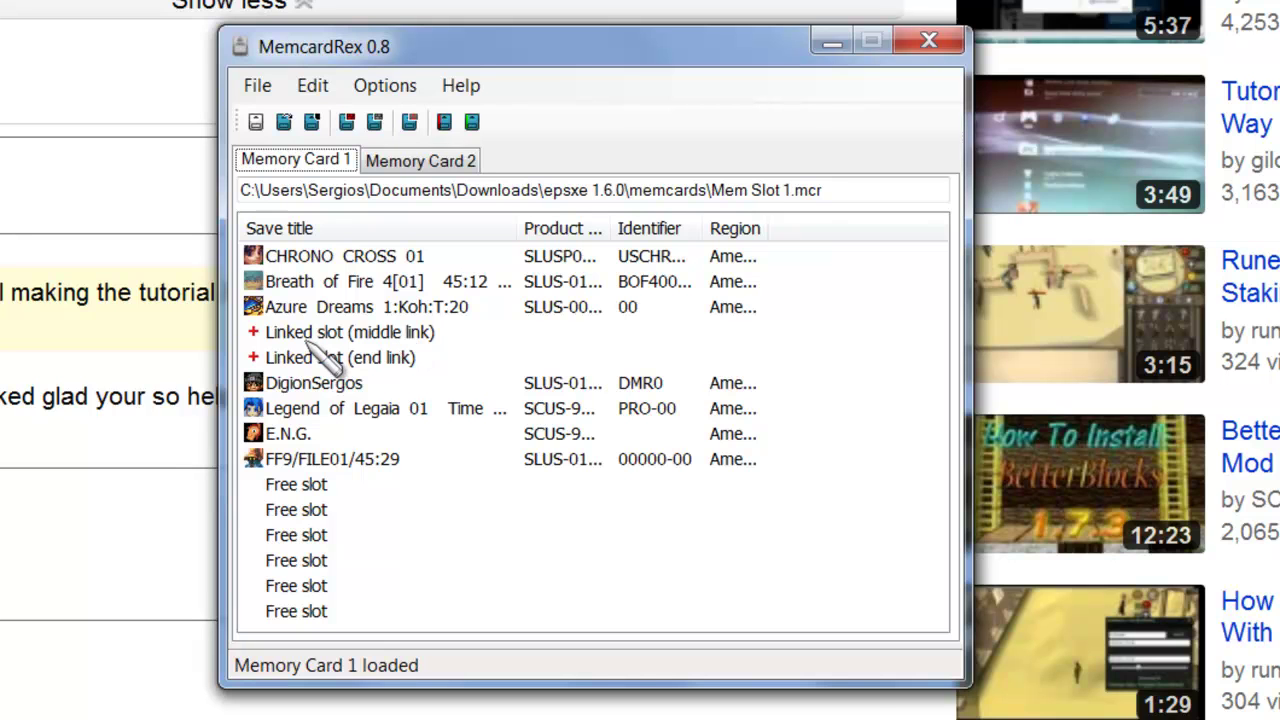
{"action": "left_click", "coordinate": [309, 340]}
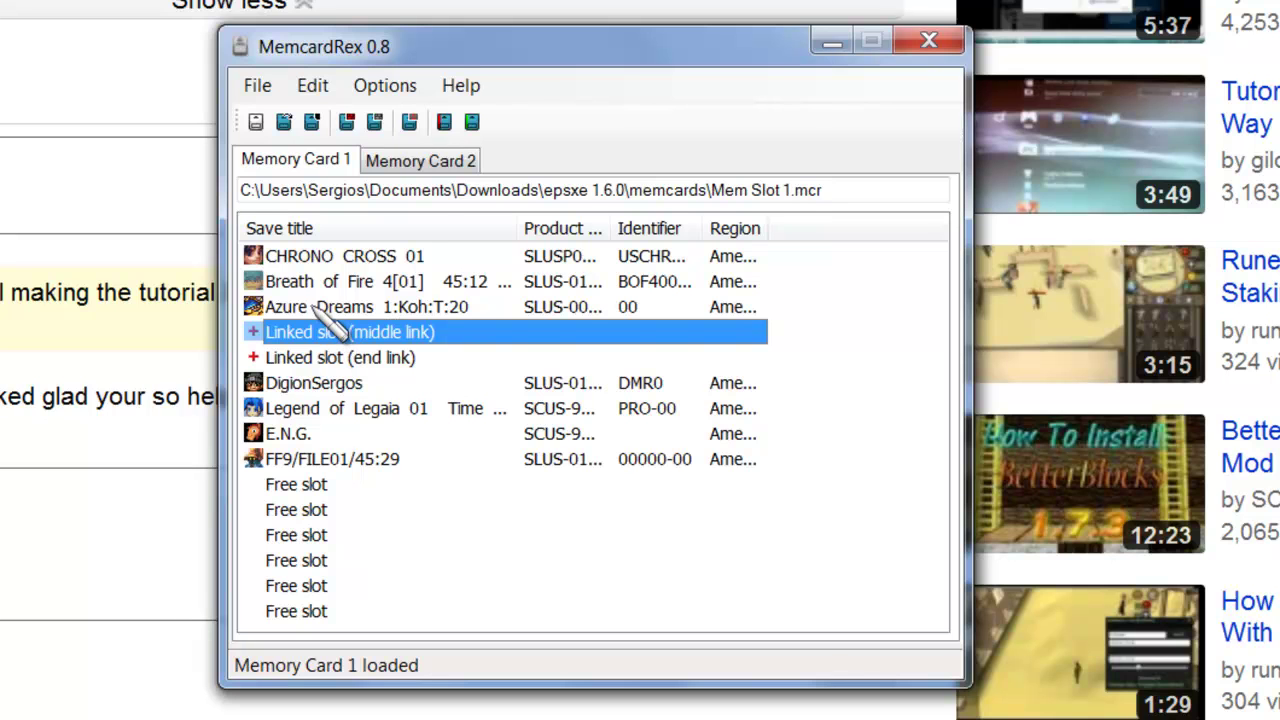
Create a new blank memory card in the Memory Card 2 slot.
{"action": "left_click", "coordinate": [425, 162]}
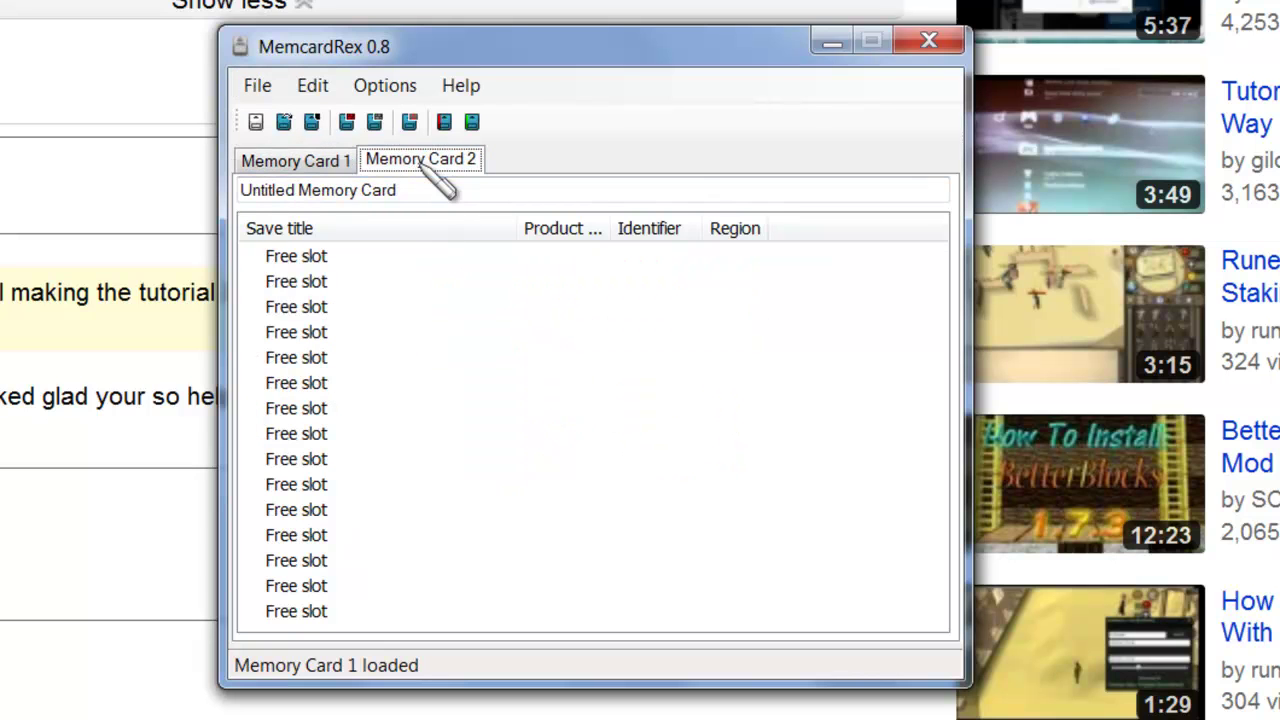
{"action": "left_click", "coordinate": [260, 90]}
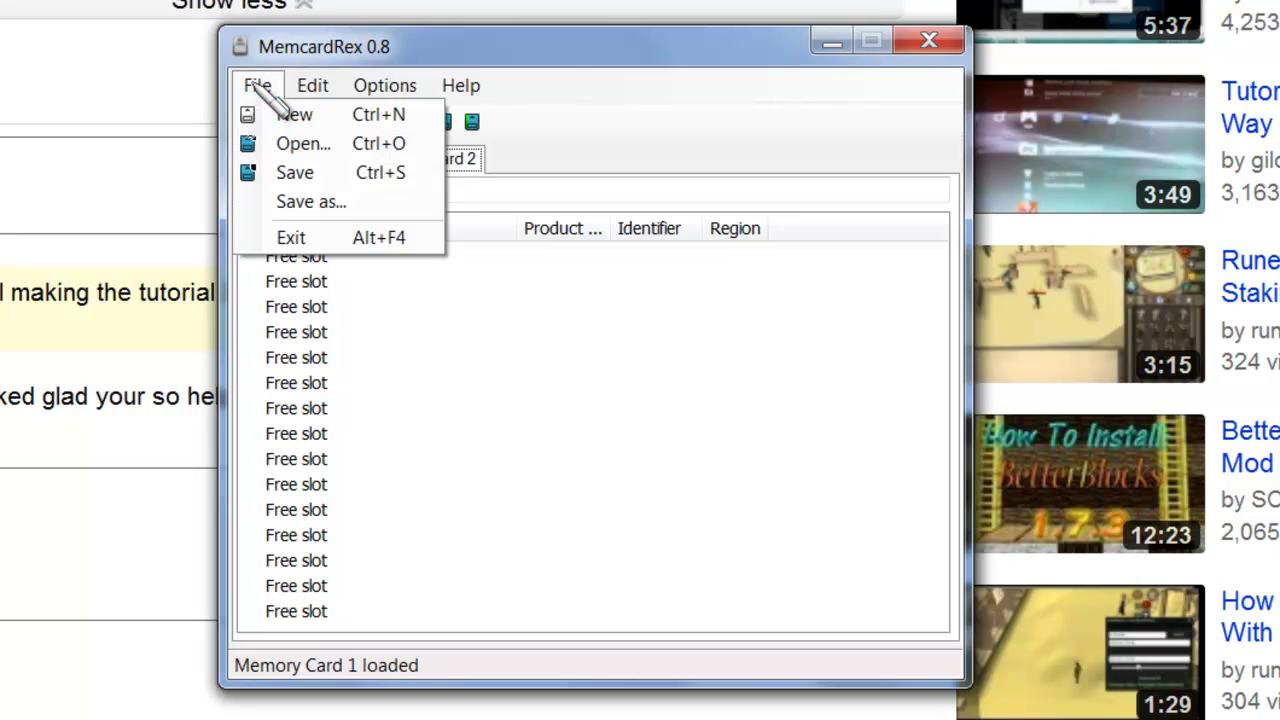
{"action": "left_click", "coordinate": [325, 116]}
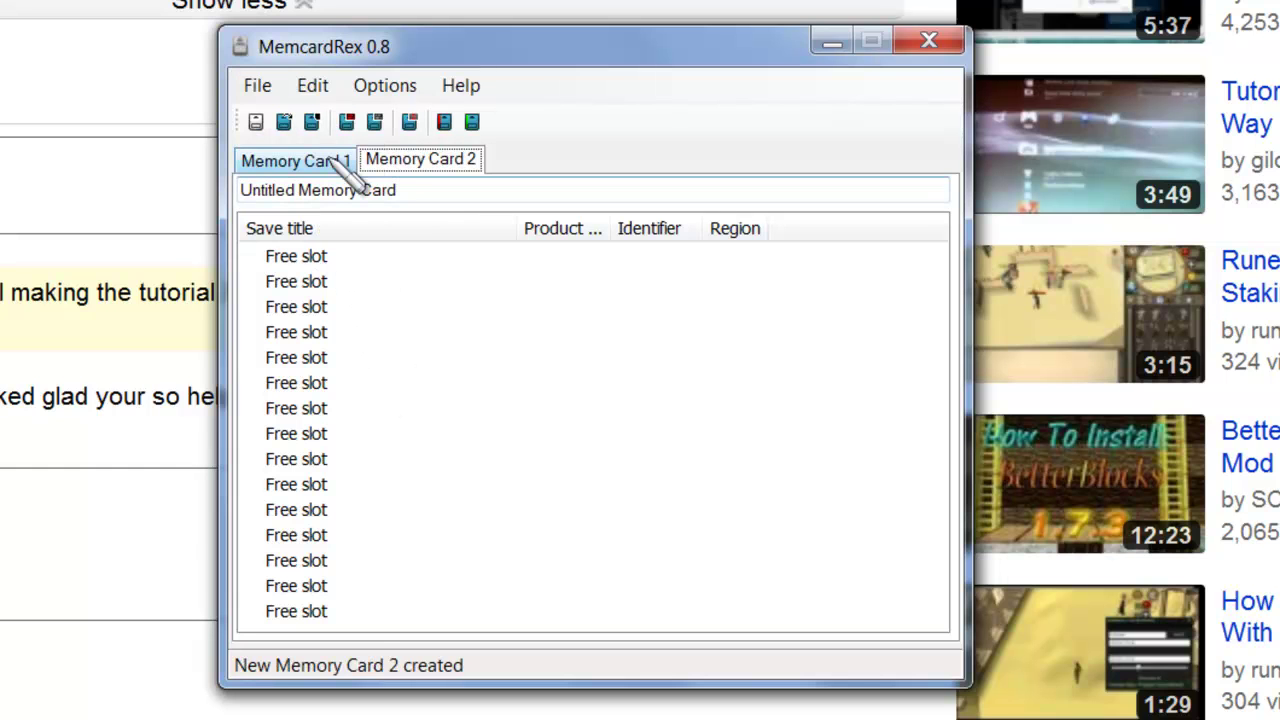
Copy the CHRONO CROSS 01 save from Memory Card 1 to the temp buffer.
{"action": "left_click", "coordinate": [347, 159]}
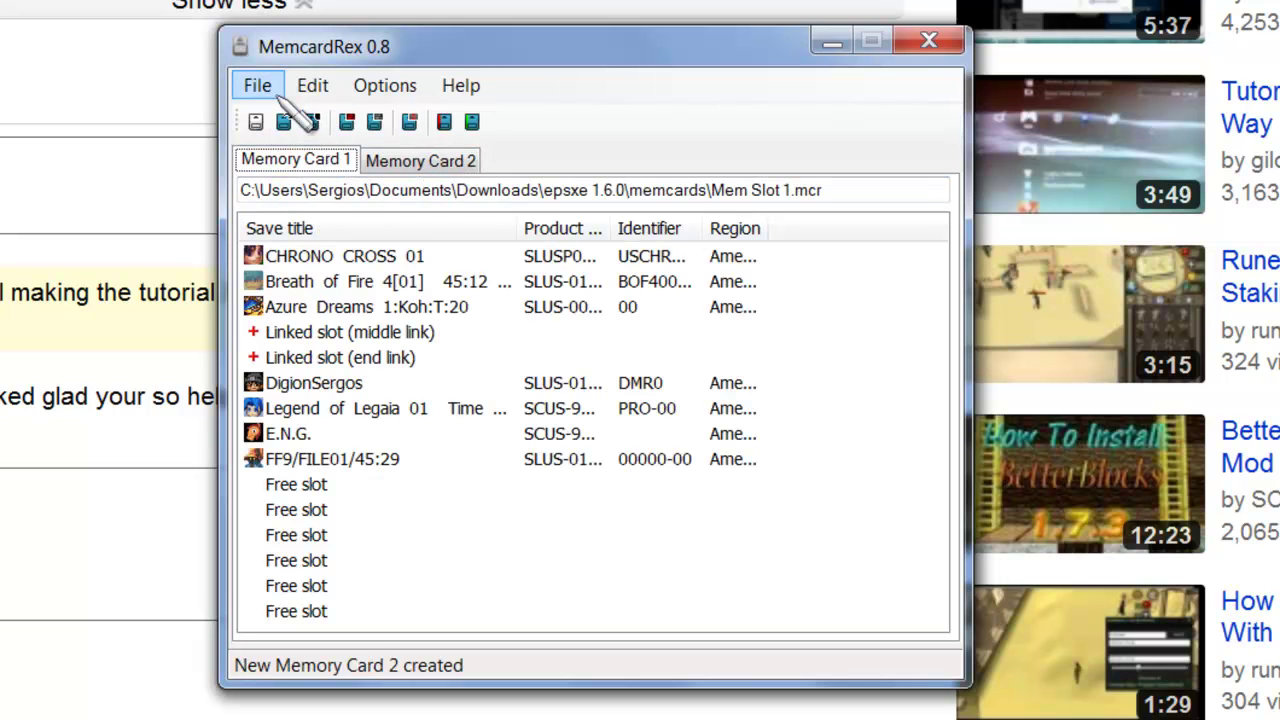
{"action": "left_click", "coordinate": [337, 257]}
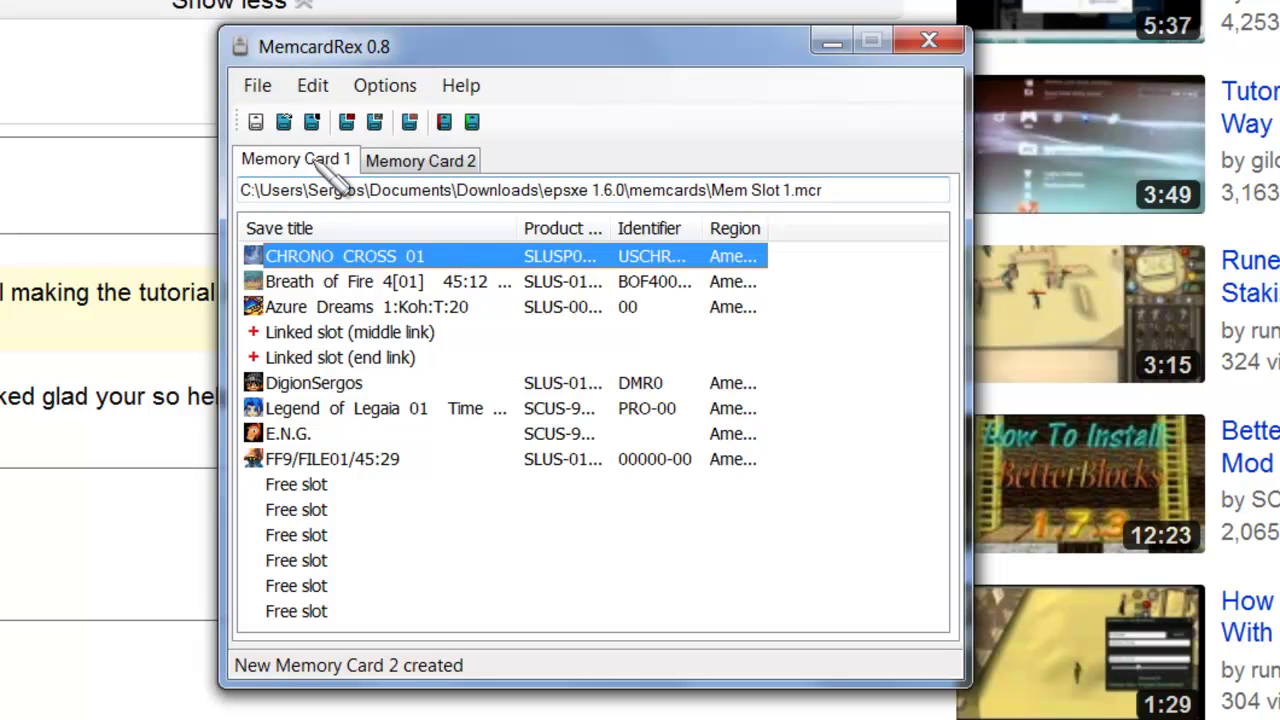
{"action": "left_click", "coordinate": [423, 282]}
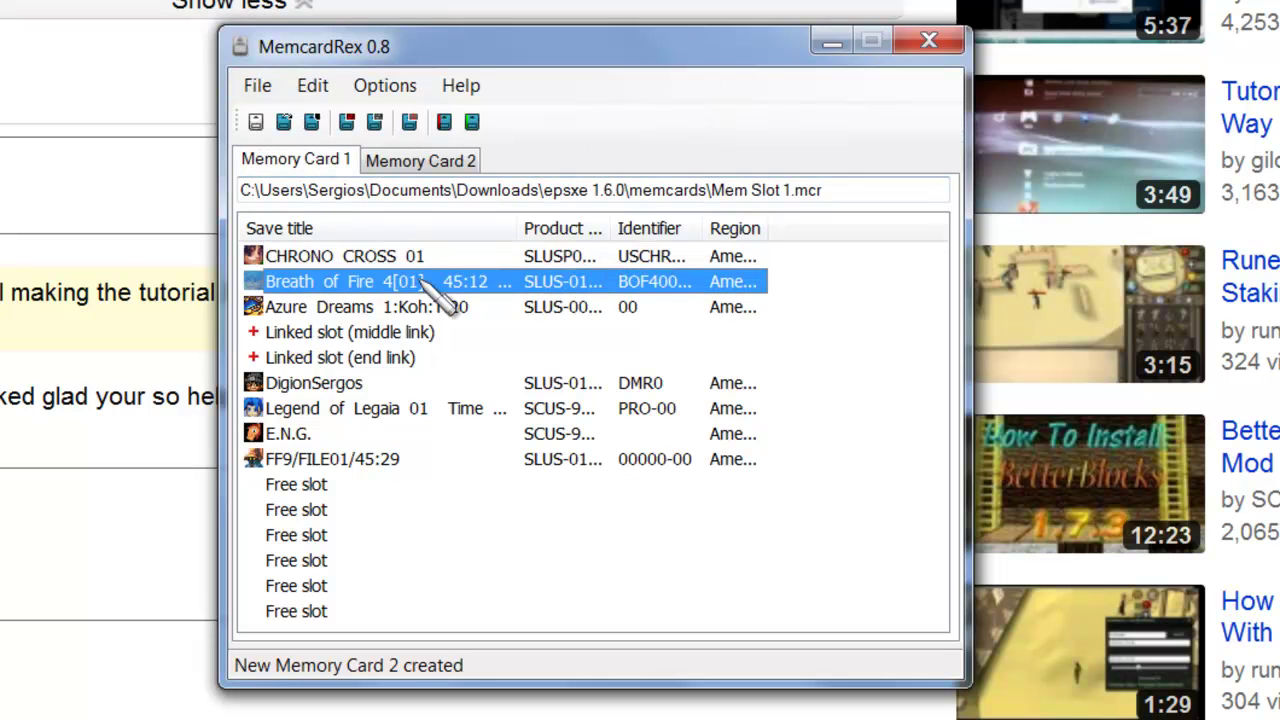
{"action": "left_click", "coordinate": [418, 256]}
{"action": "right_click", "coordinate": [415, 260]}
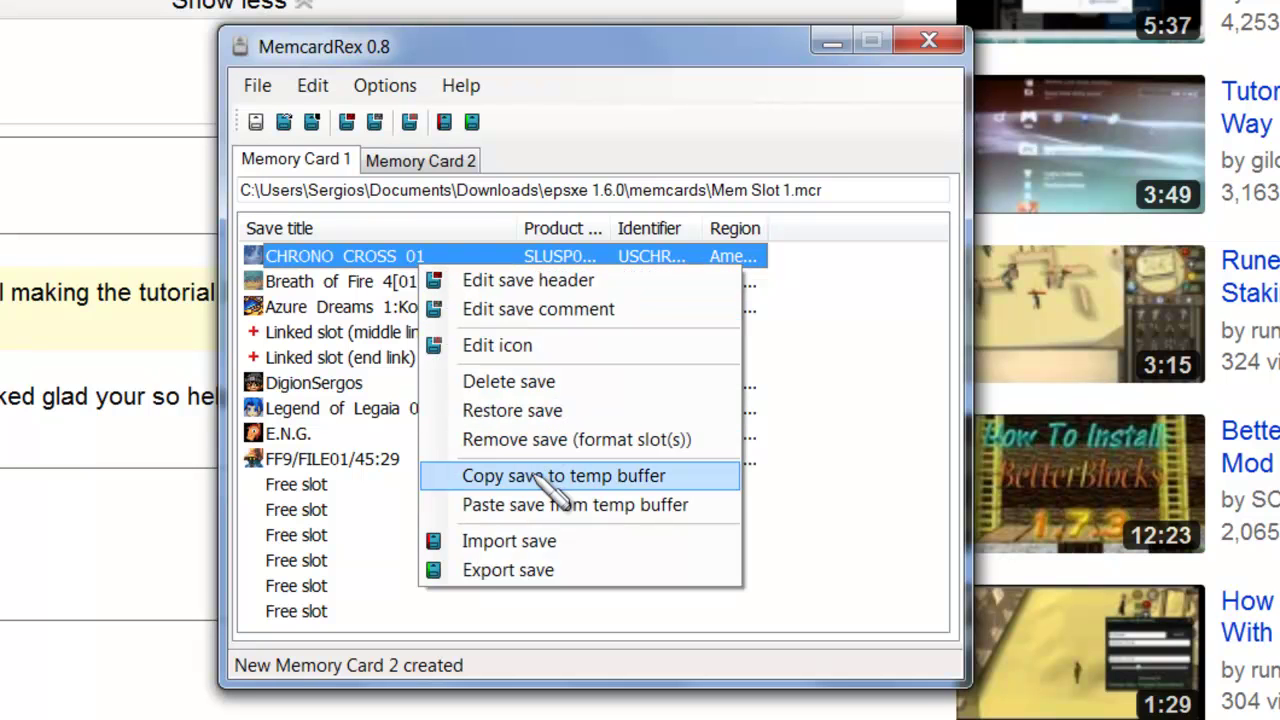
{"action": "left_click", "coordinate": [470, 478]}
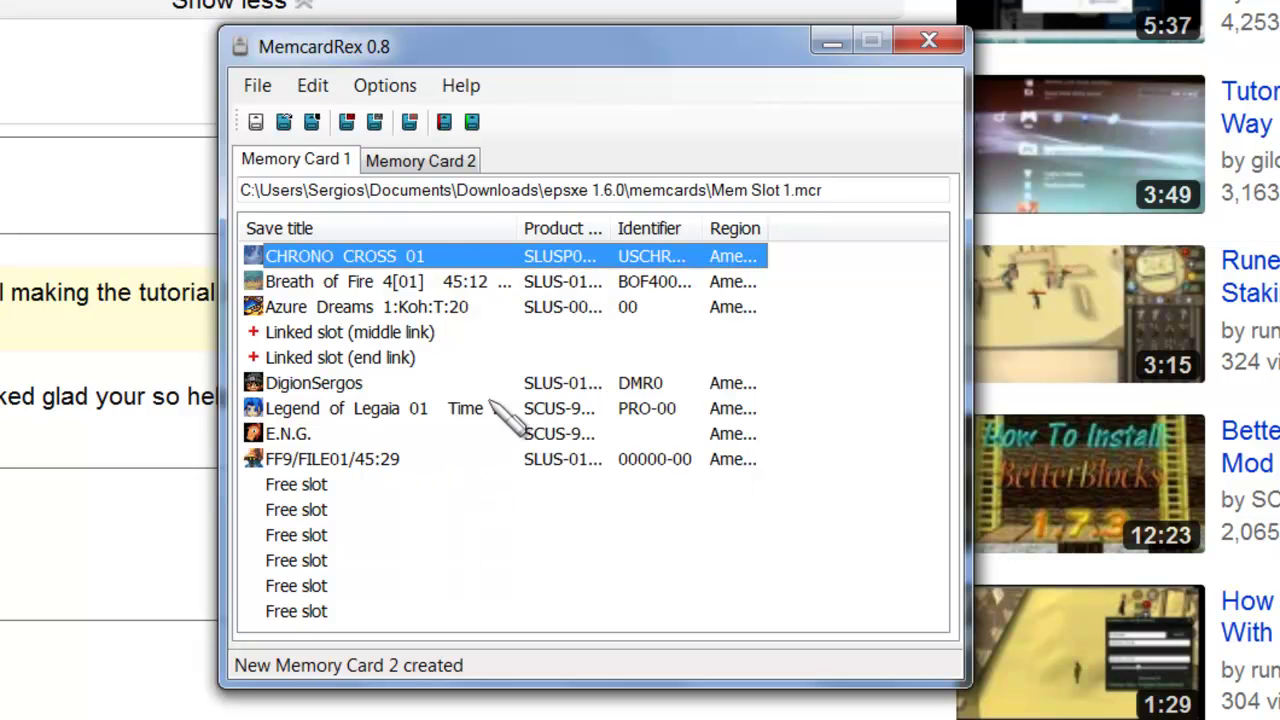
Paste the CHRONO CROSS 01 save from the temp buffer into the first free slot of Memory Card 2 and compare both cards.
{"action": "left_click", "coordinate": [422, 160]}
{"action": "left_click", "coordinate": [333, 256]}
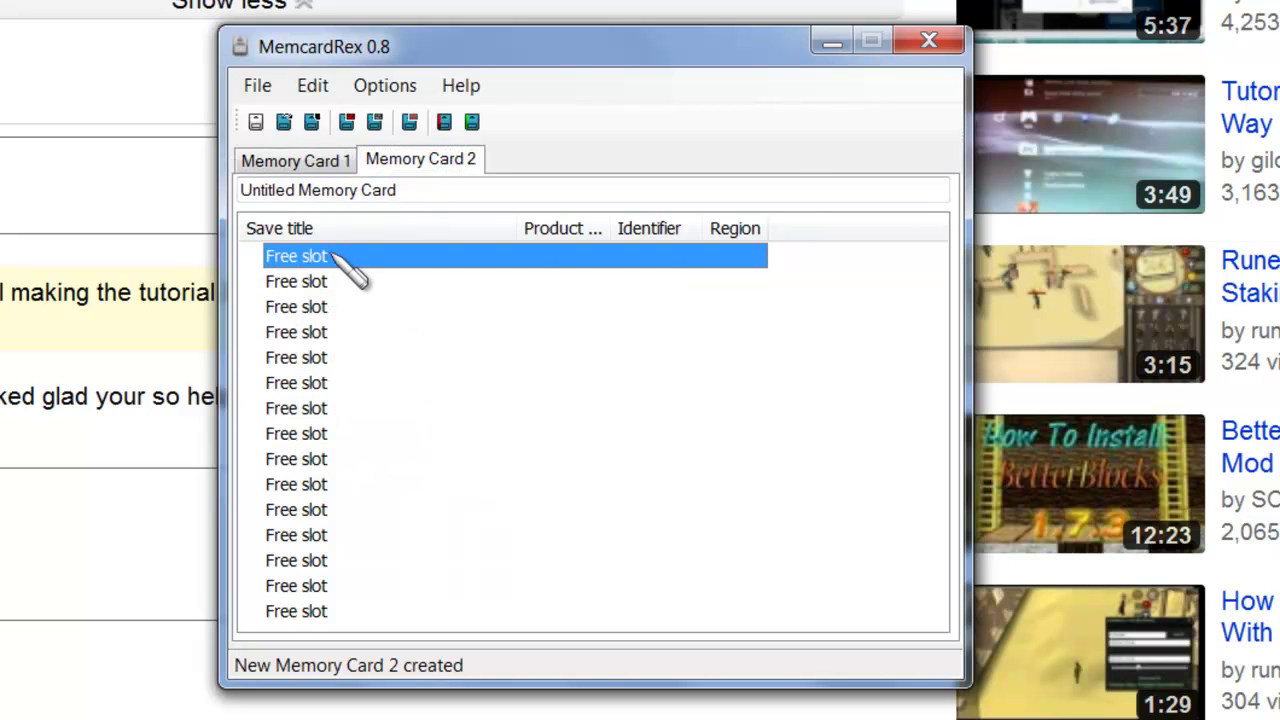
{"action": "right_click", "coordinate": [357, 257]}
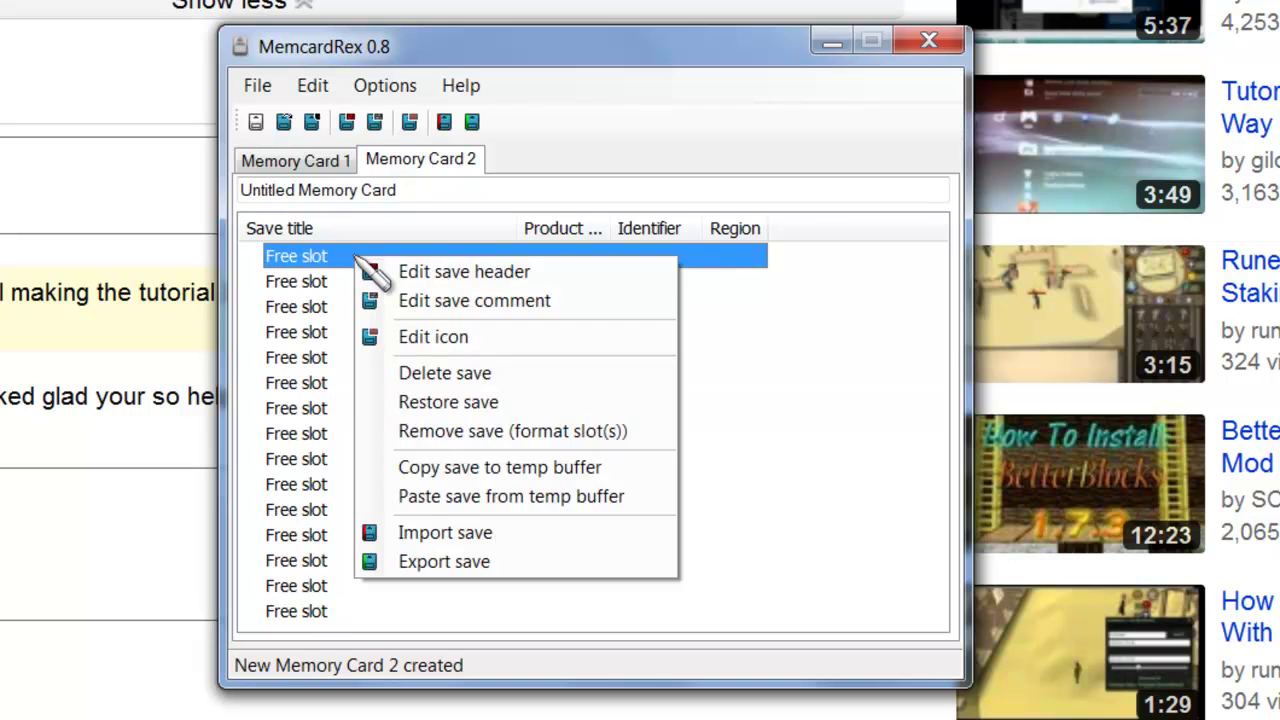
{"action": "left_click", "coordinate": [438, 505]}
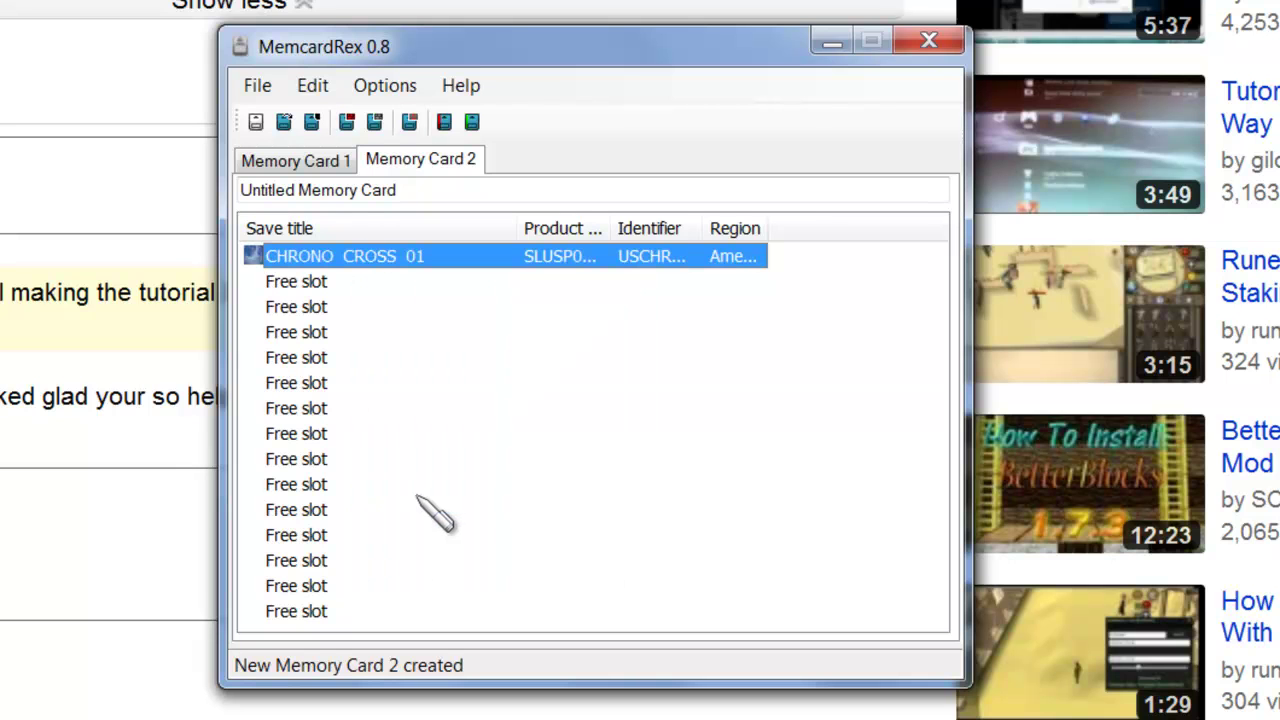
{"action": "left_click", "coordinate": [325, 165]}
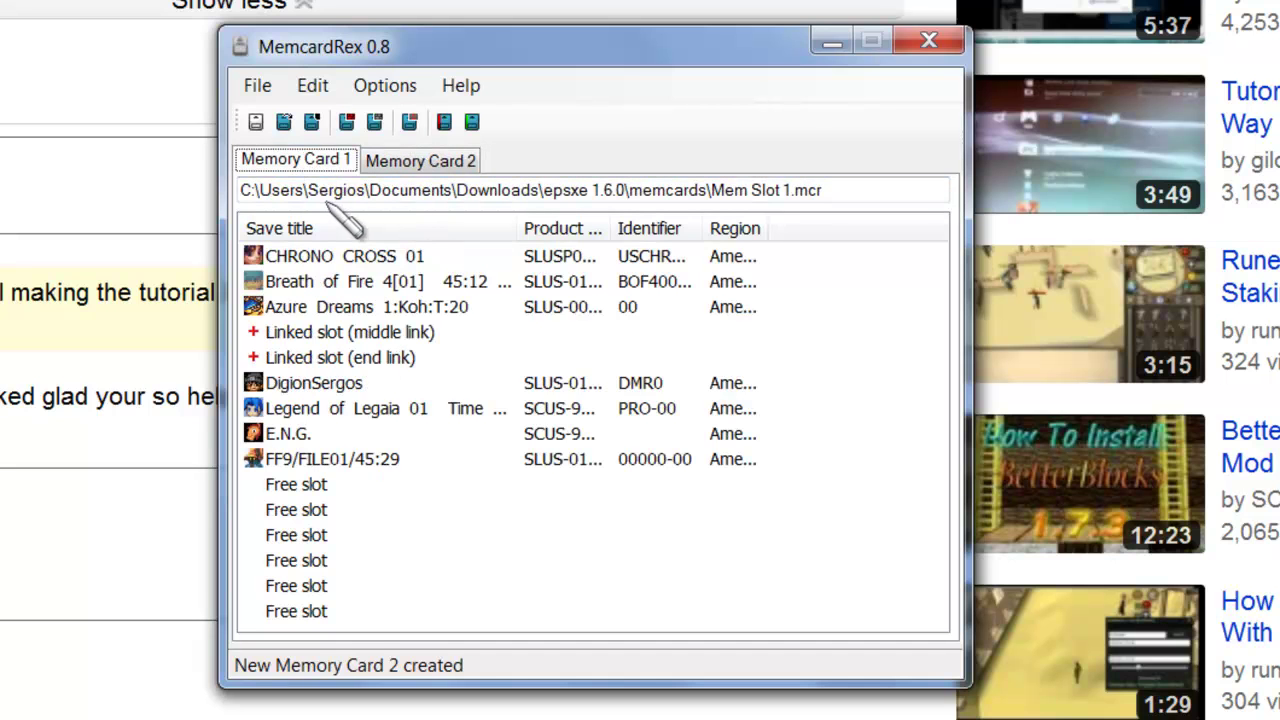
{"action": "left_click", "coordinate": [395, 163]}
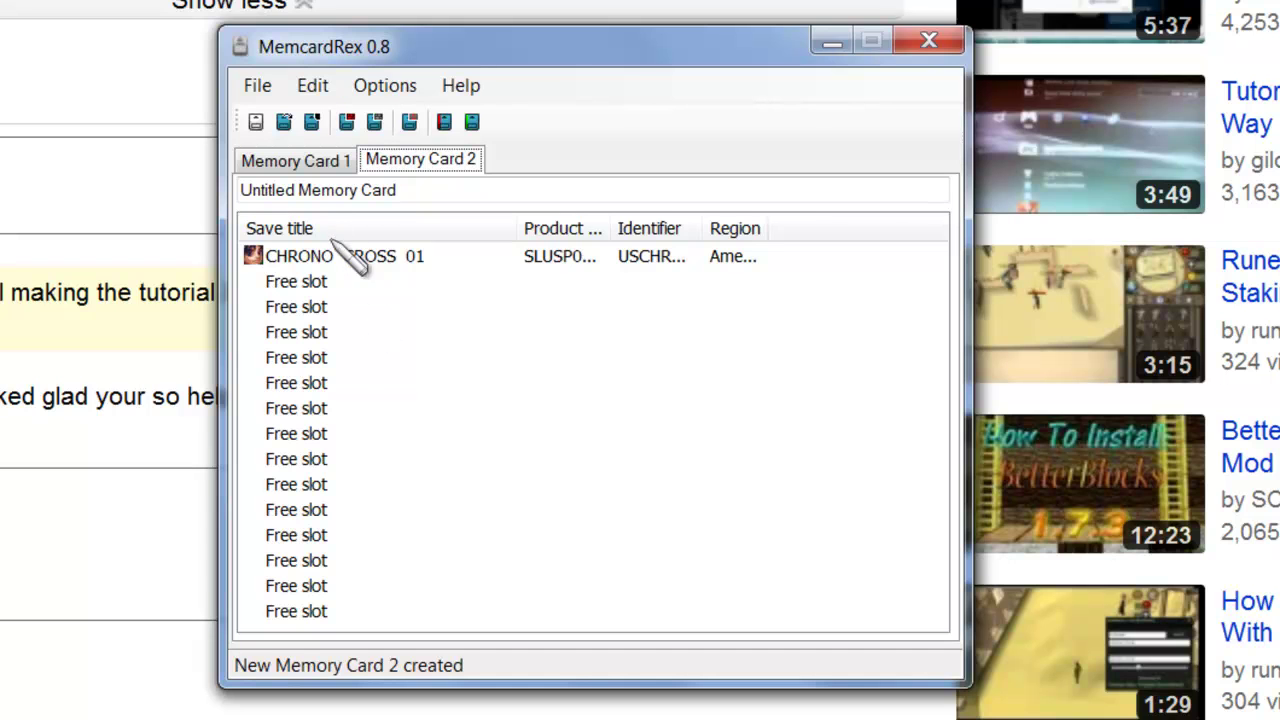
{"action": "left_click", "coordinate": [300, 162]}
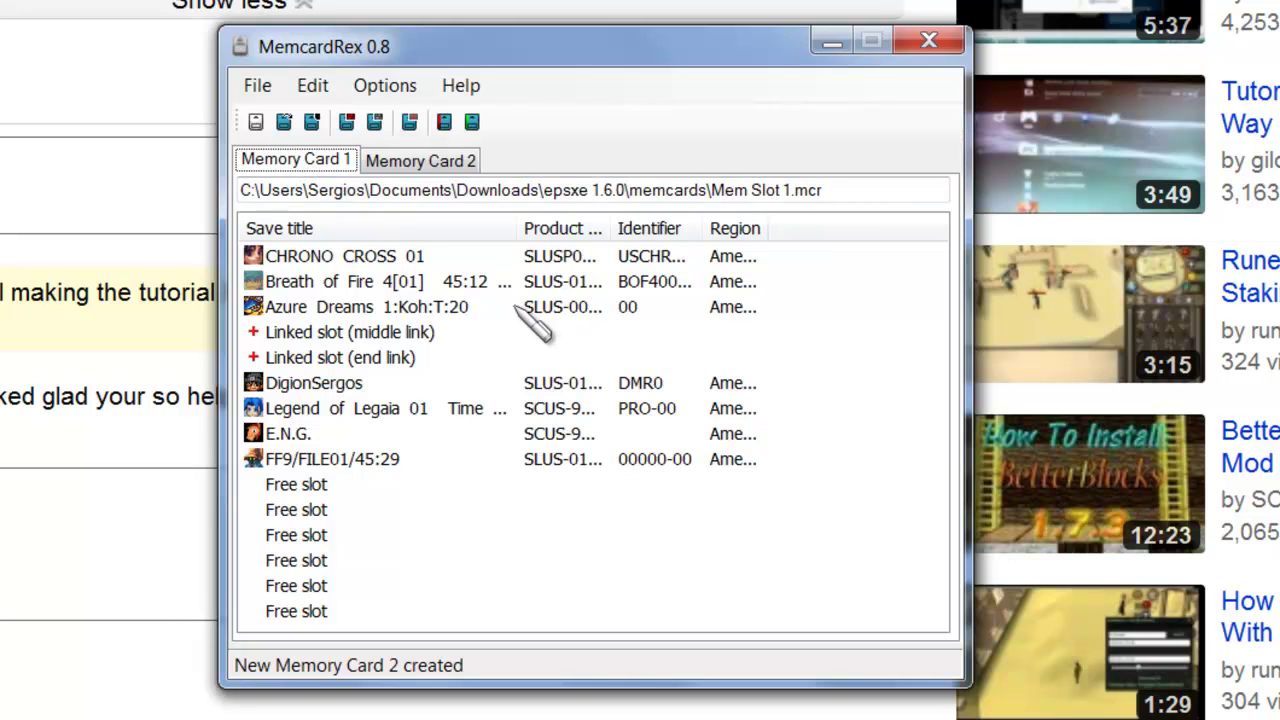
Save Memory Card 2 as test in the epsxe 1.6.0 memcards folder, using the ePSXe/PSEmu Pro Memory Card (*.mcr) format.
{"action": "left_click", "coordinate": [392, 164]}
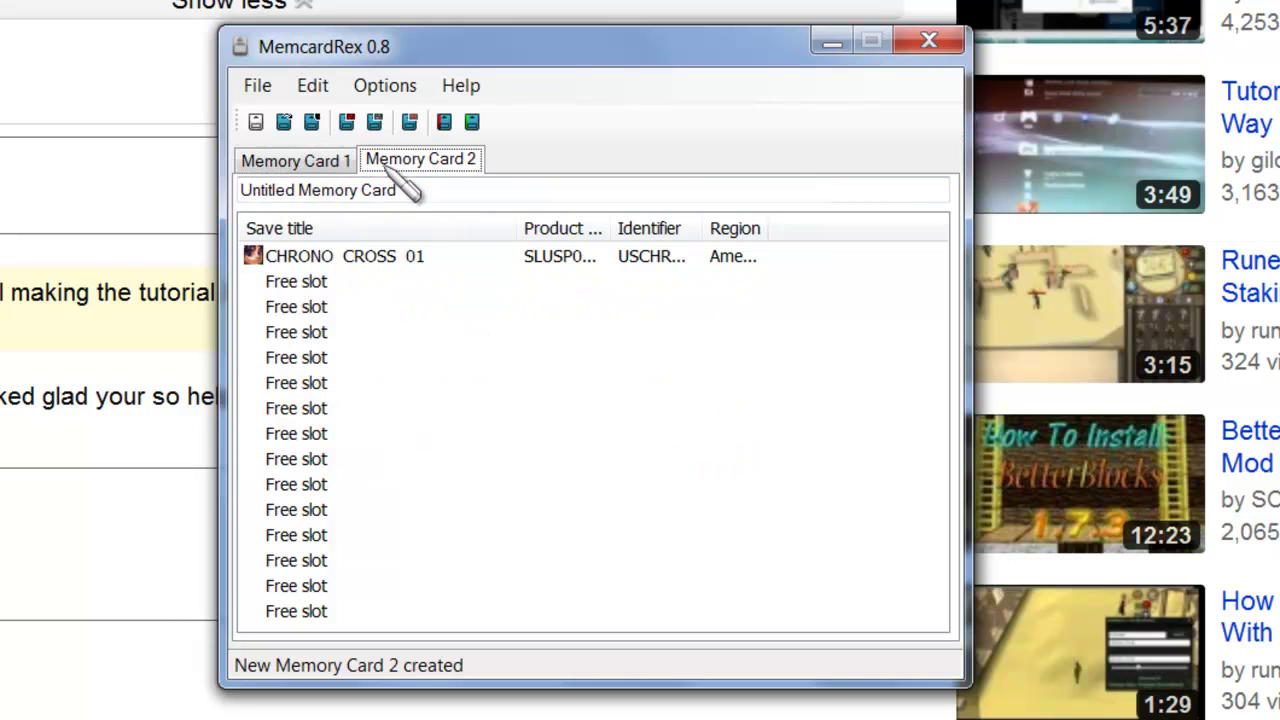
{"action": "left_click", "coordinate": [262, 90]}
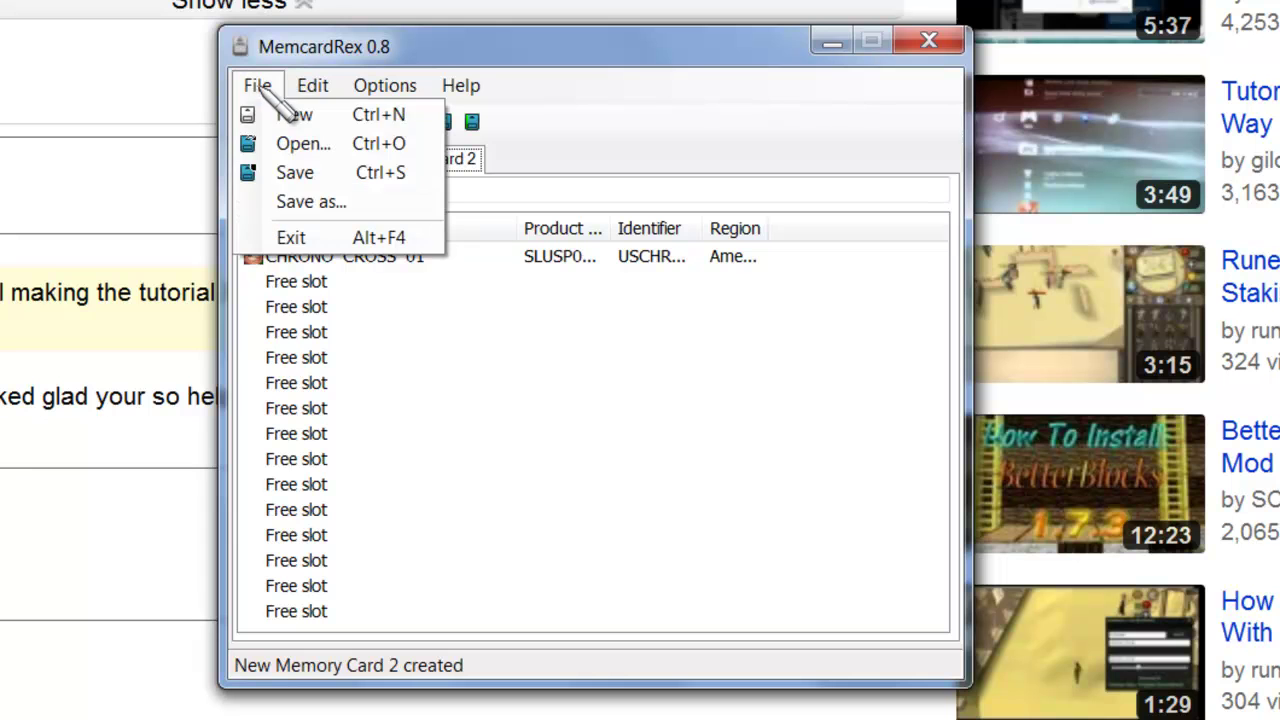
{"action": "left_click", "coordinate": [322, 202]}
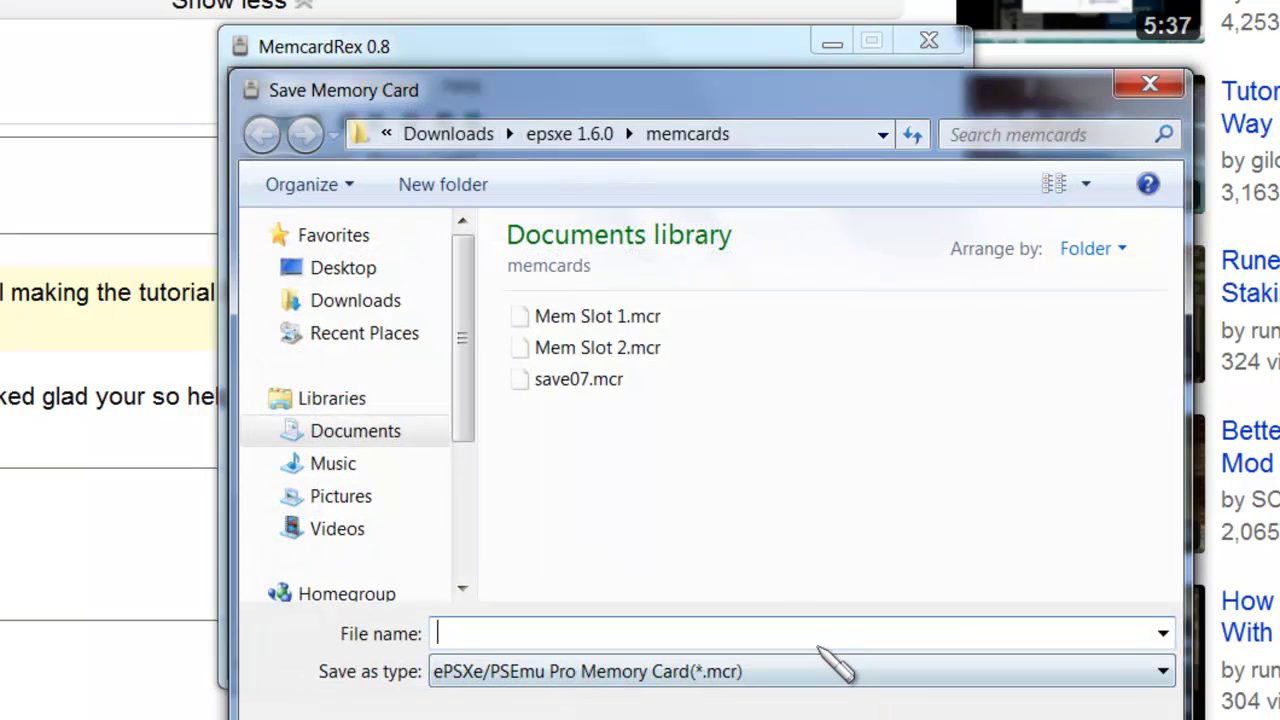
{"action": "type", "text": "test"}
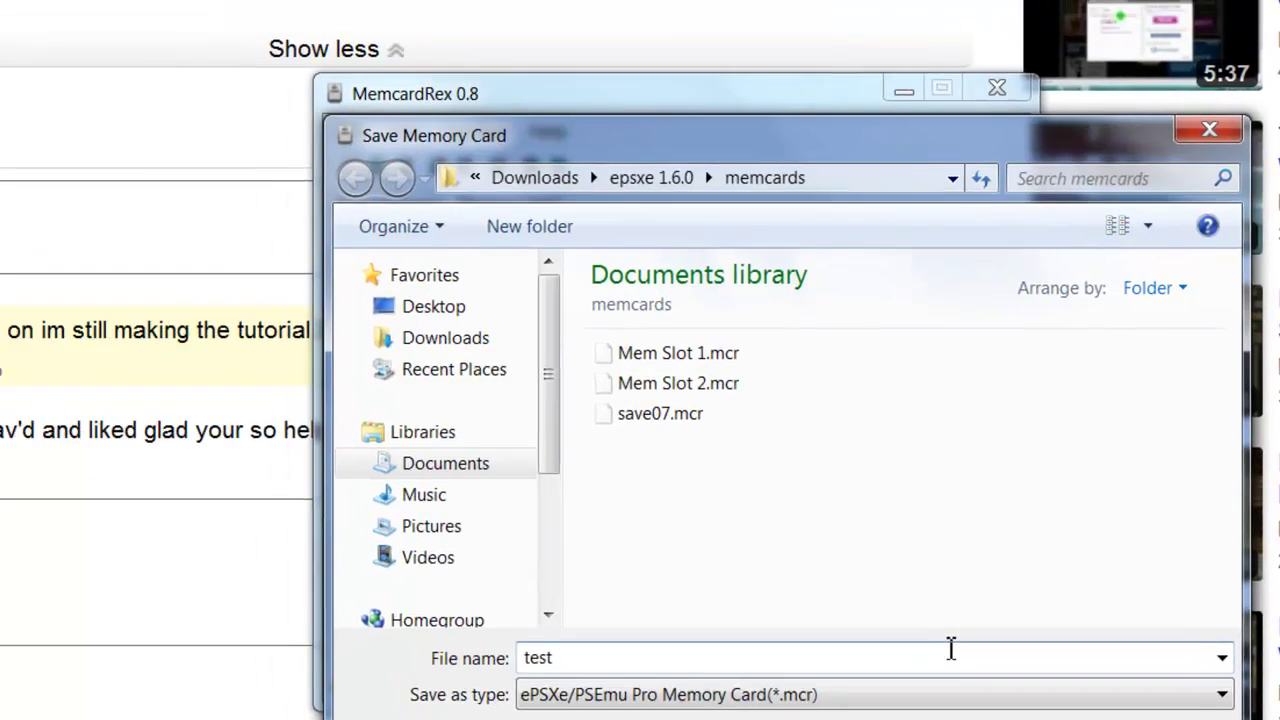
{"action": "key", "text": "Return"}
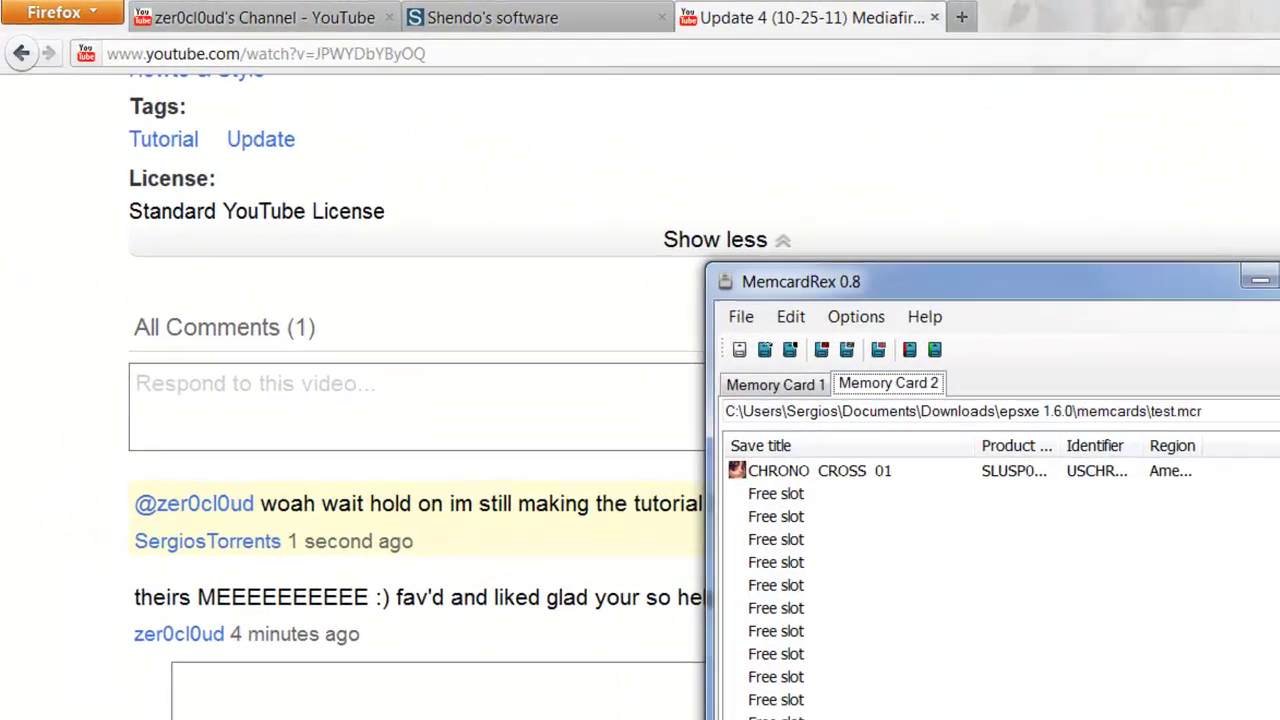
Switch to ePSXe and assign test.mcr as the memory card 2 file in the memory card configuration.
{"action": "key", "text": "alt+Tab"}
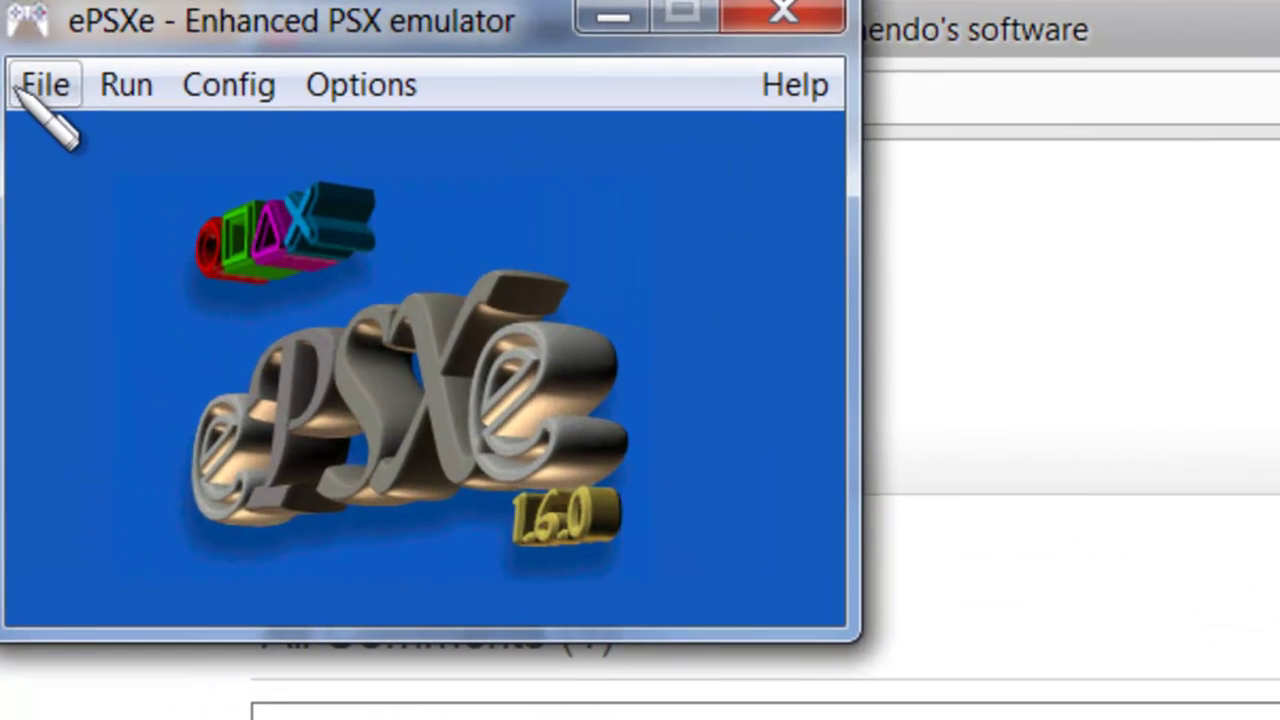
{"action": "left_click", "coordinate": [40, 86]}
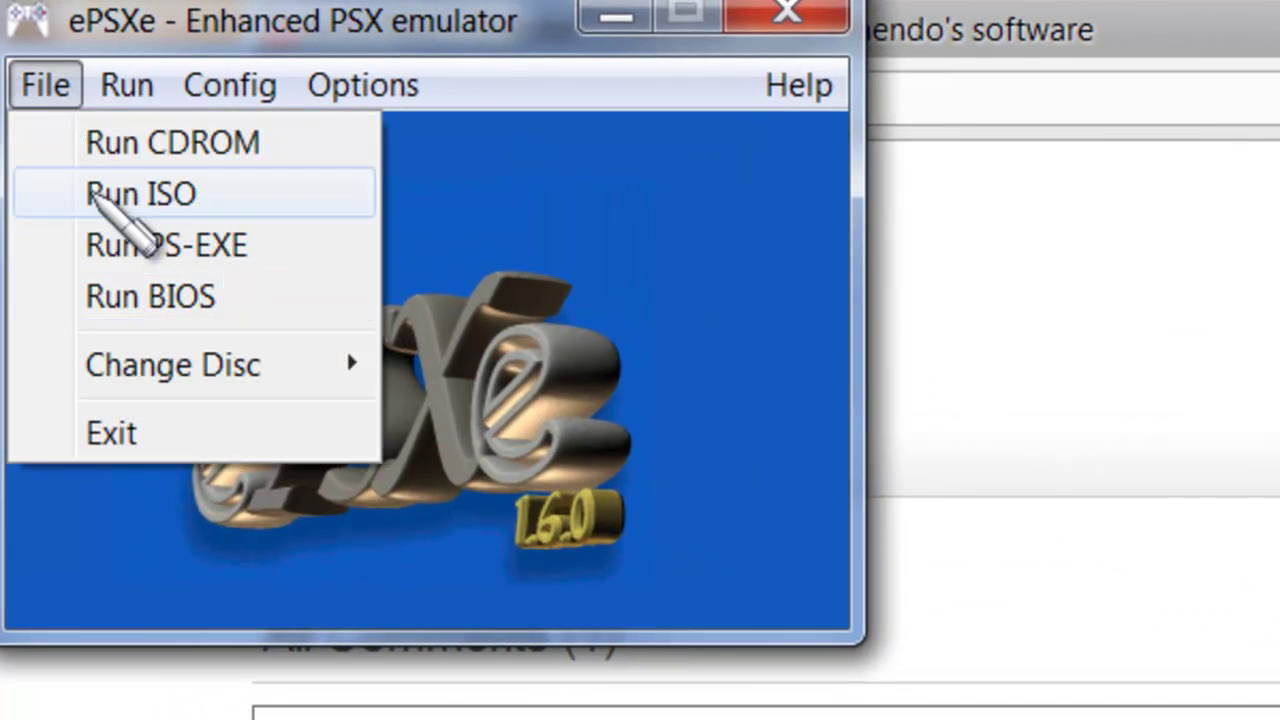
{"action": "mouse_move", "coordinate": [232, 92]}
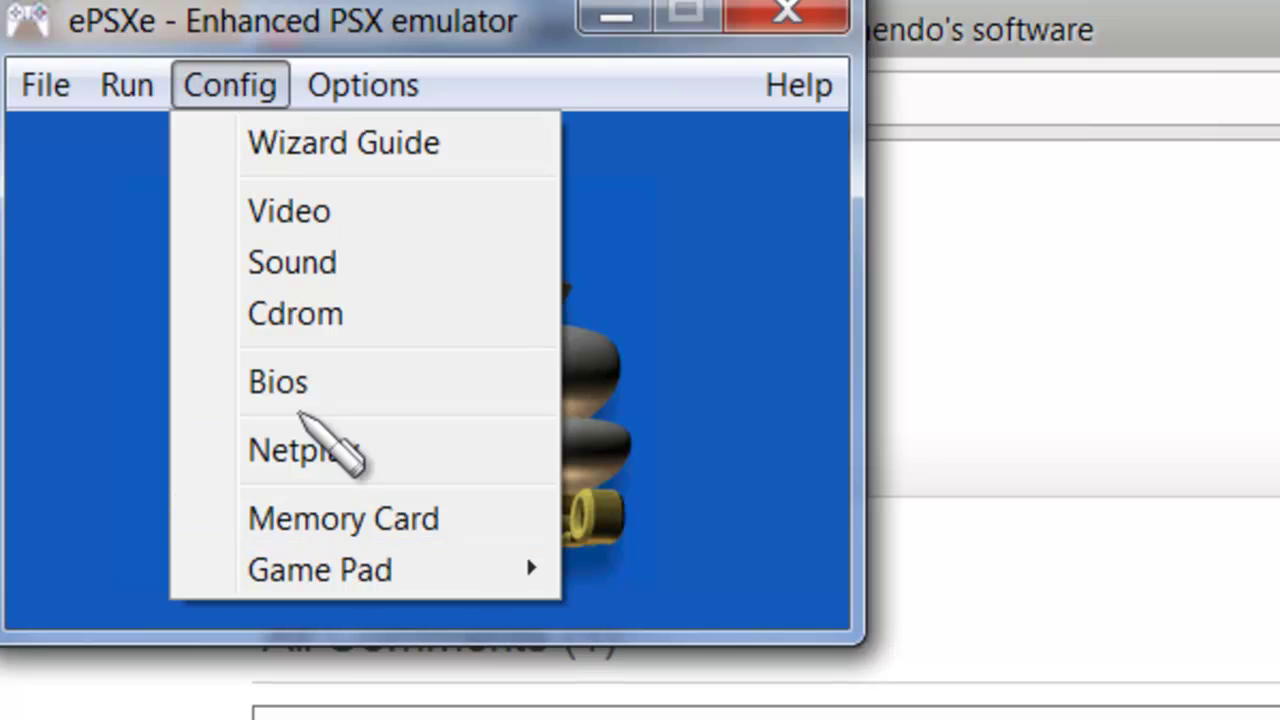
{"action": "left_click", "coordinate": [331, 500]}
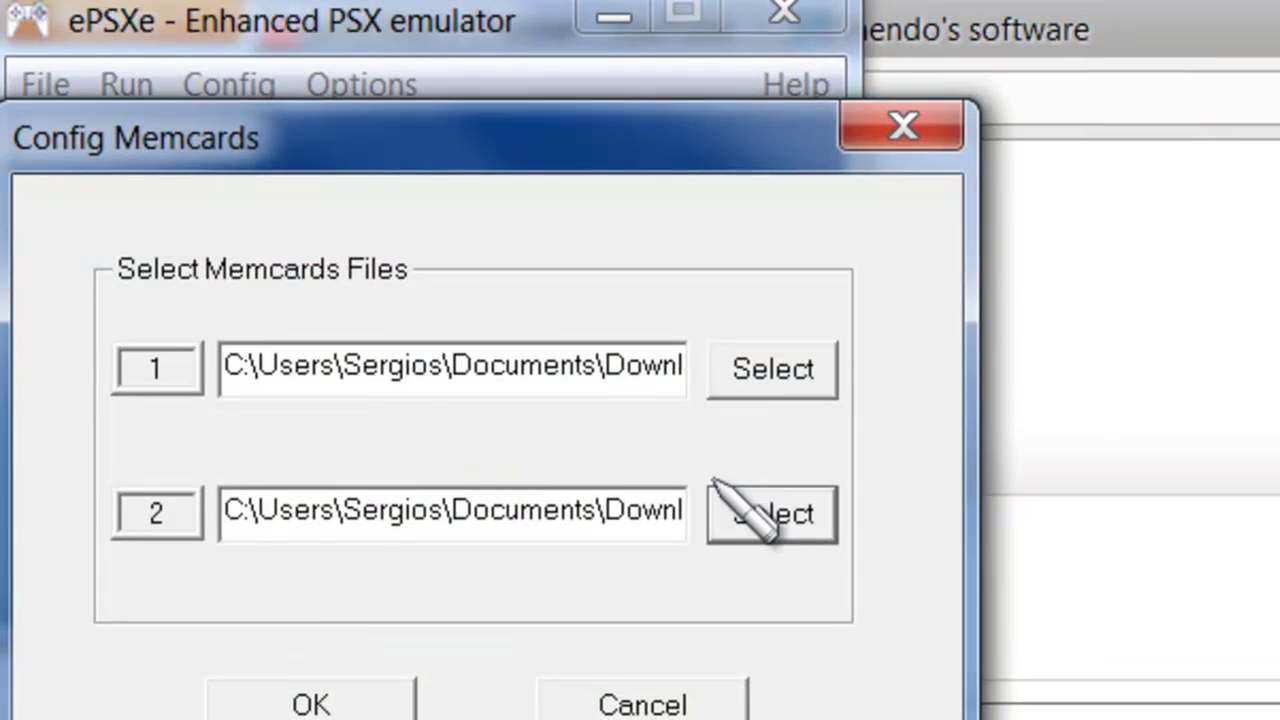
{"action": "left_click", "coordinate": [771, 369]}
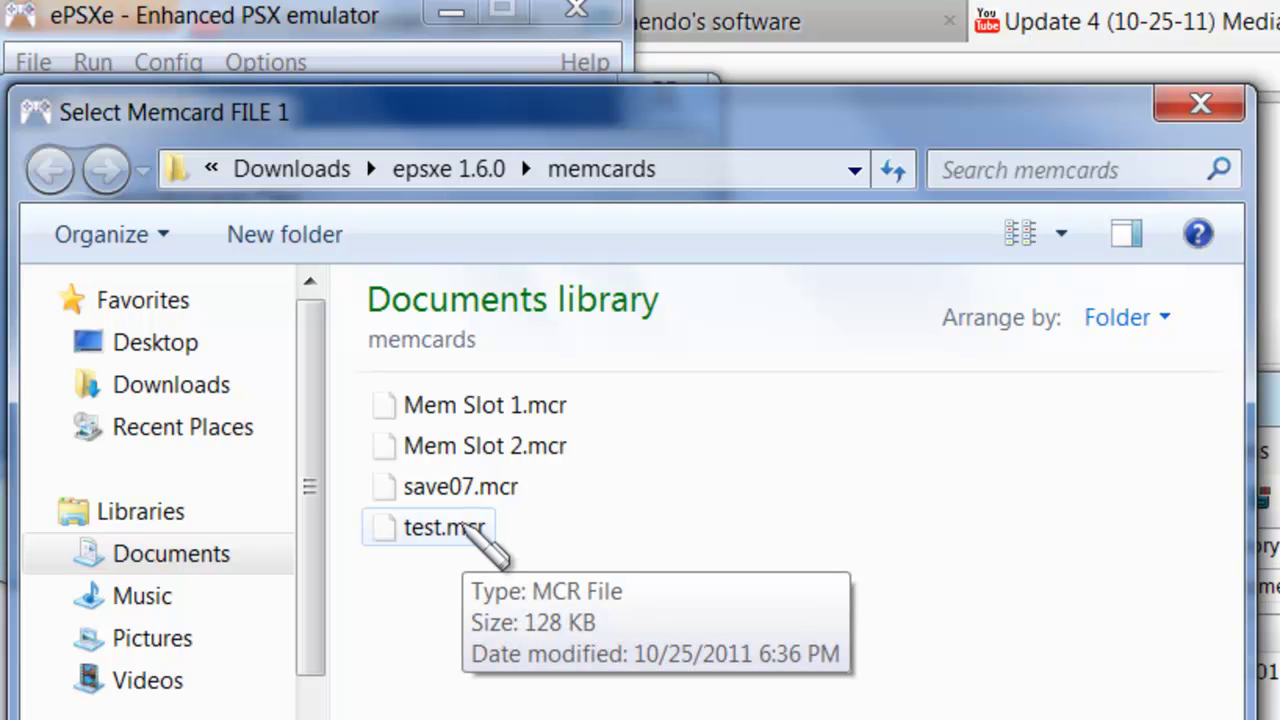
{"action": "left_click", "coordinate": [1199, 104]}
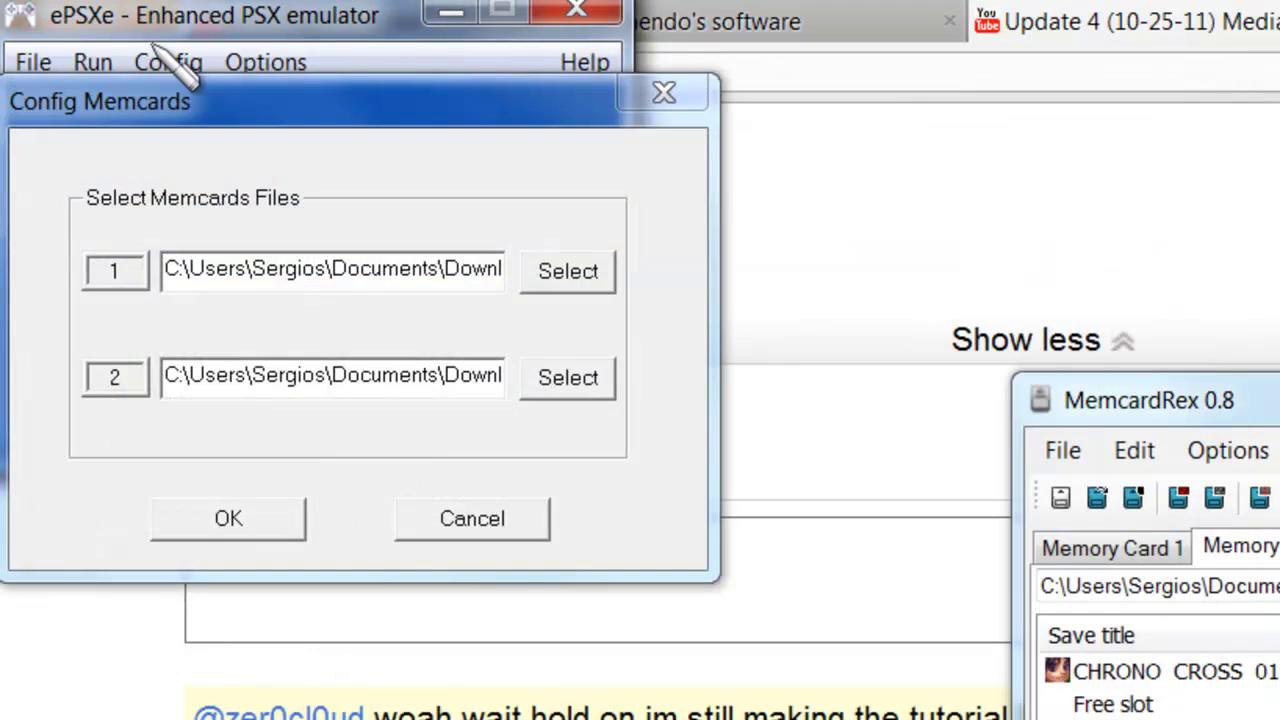
{"action": "left_click", "coordinate": [575, 378]}
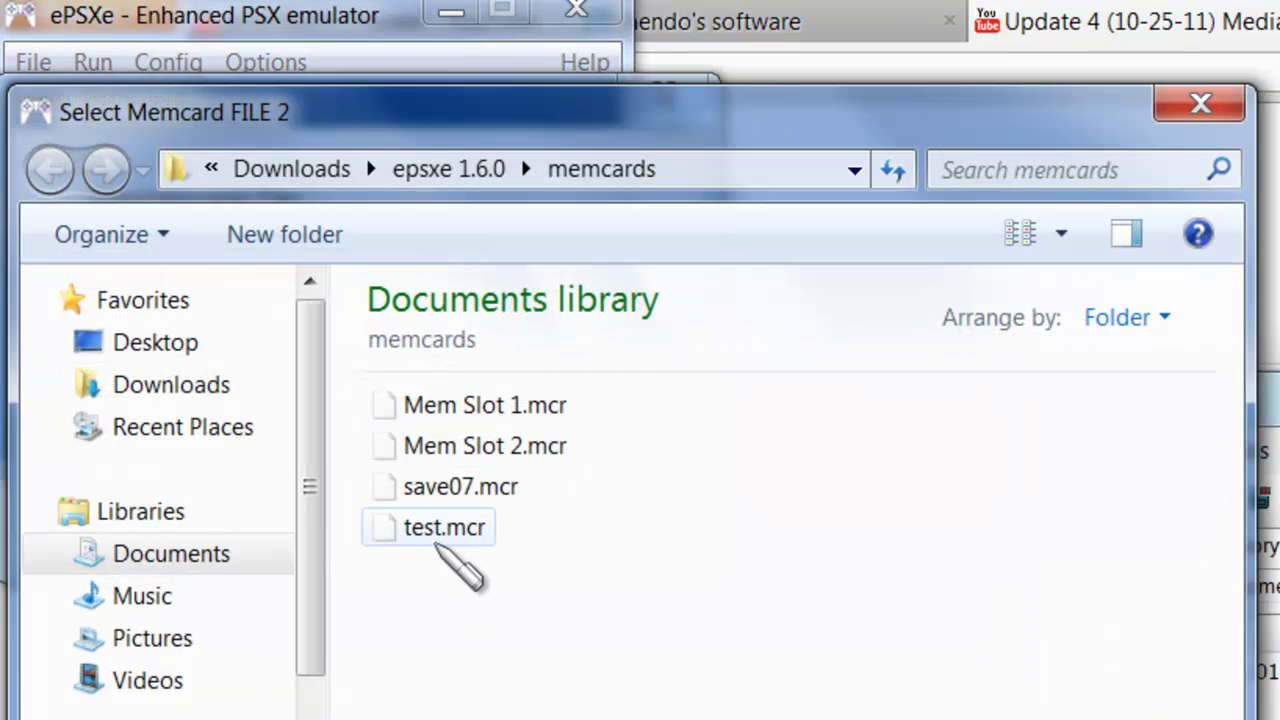
{"action": "left_click", "coordinate": [440, 527]}
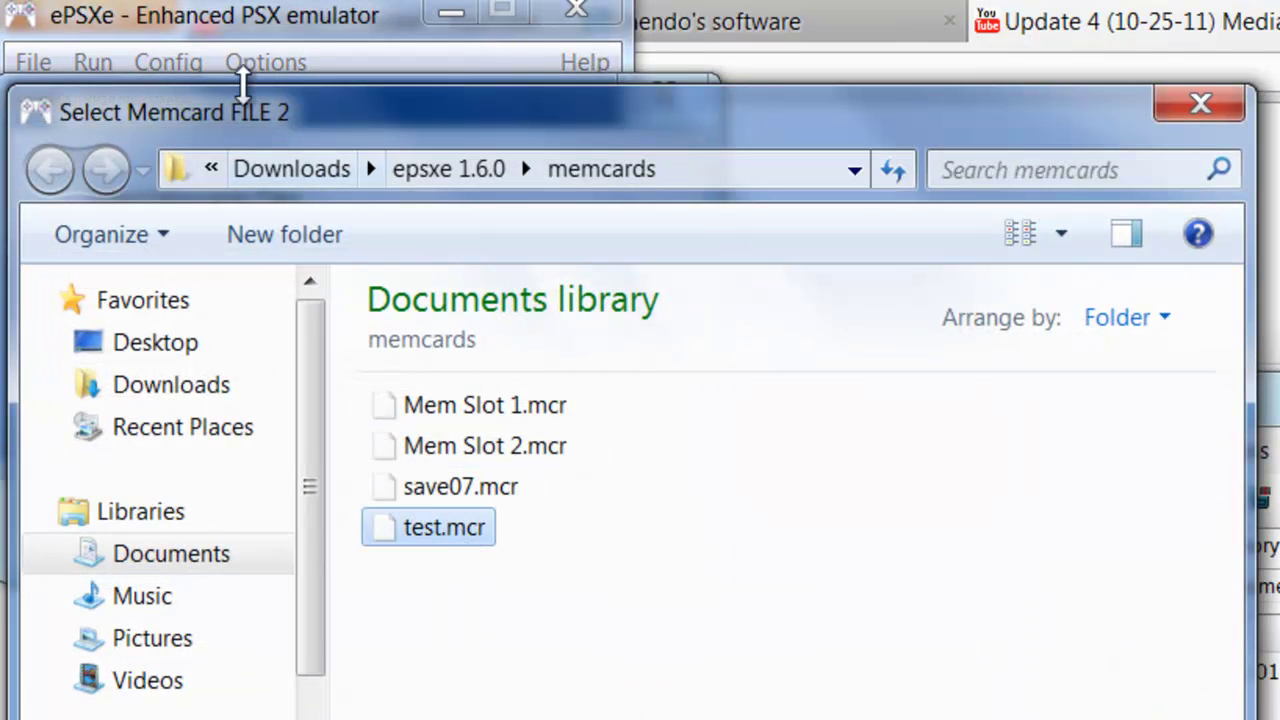
{"action": "double_click", "coordinate": [437, 530]}
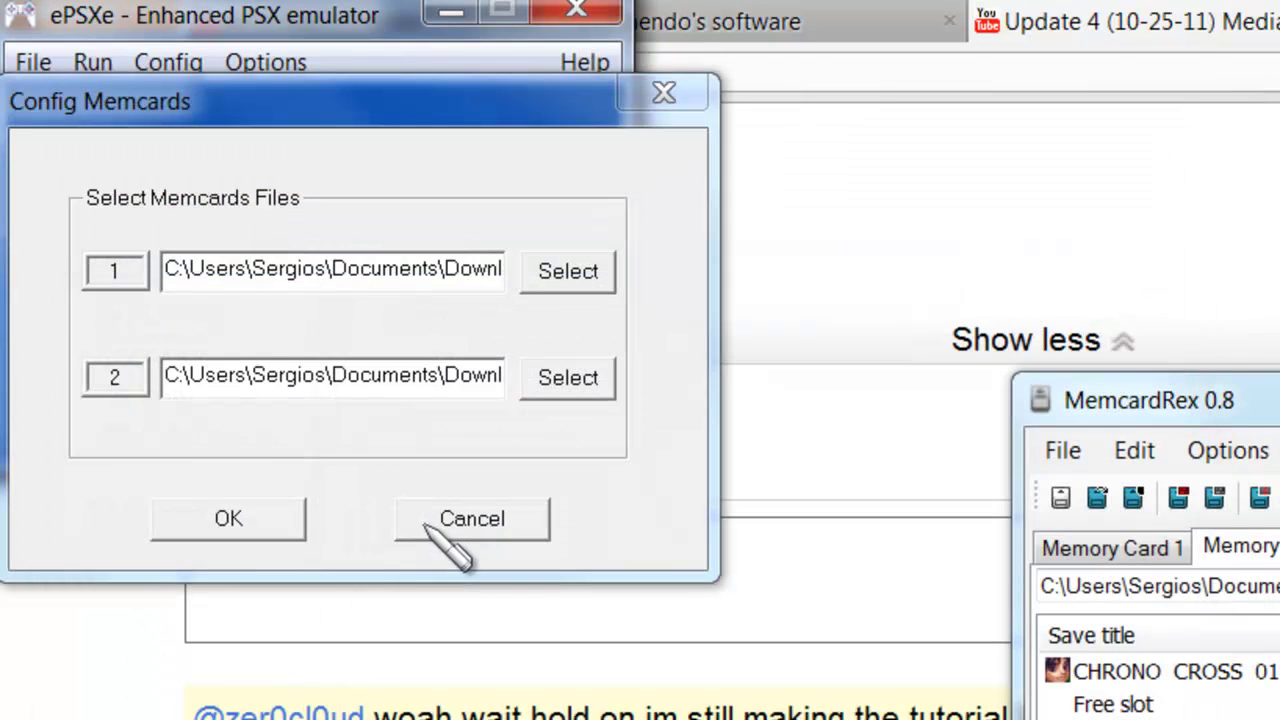
{"action": "left_click", "coordinate": [270, 522]}
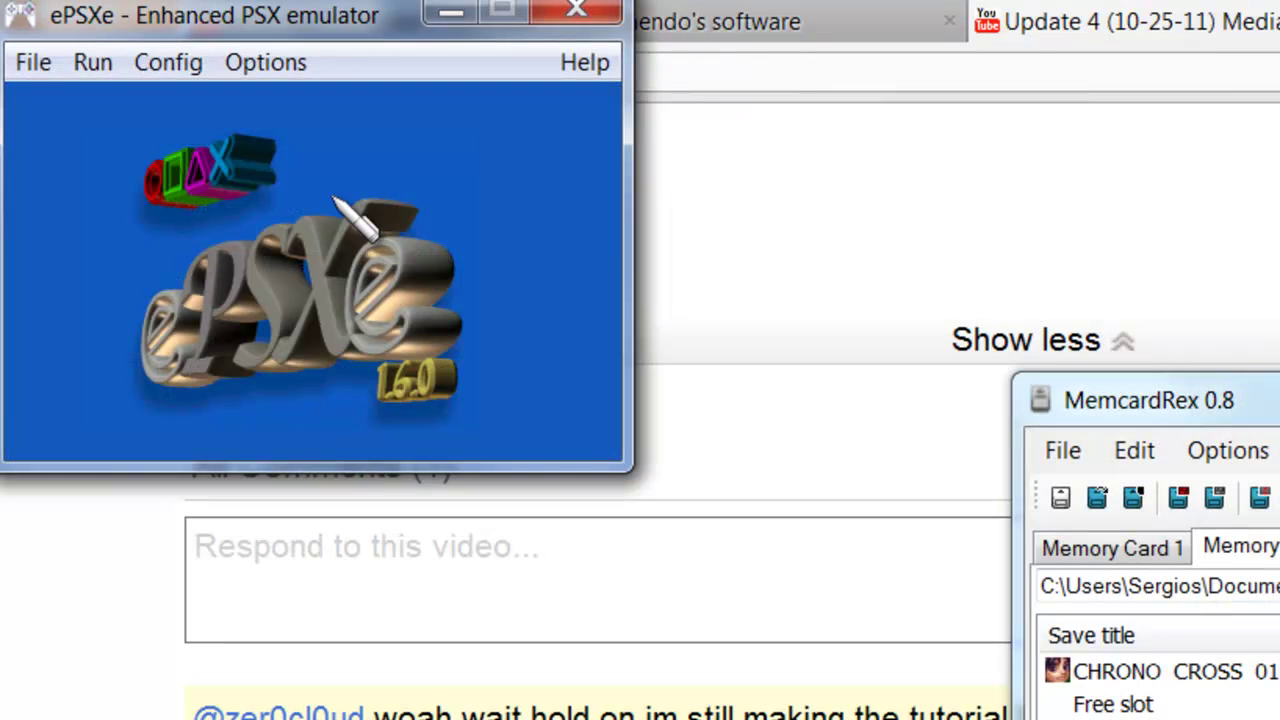
Show ePSXe's commands for running a CD-ROM, ISO, PS-EXE or the BIOS.
{"action": "left_click", "coordinate": [32, 66]}
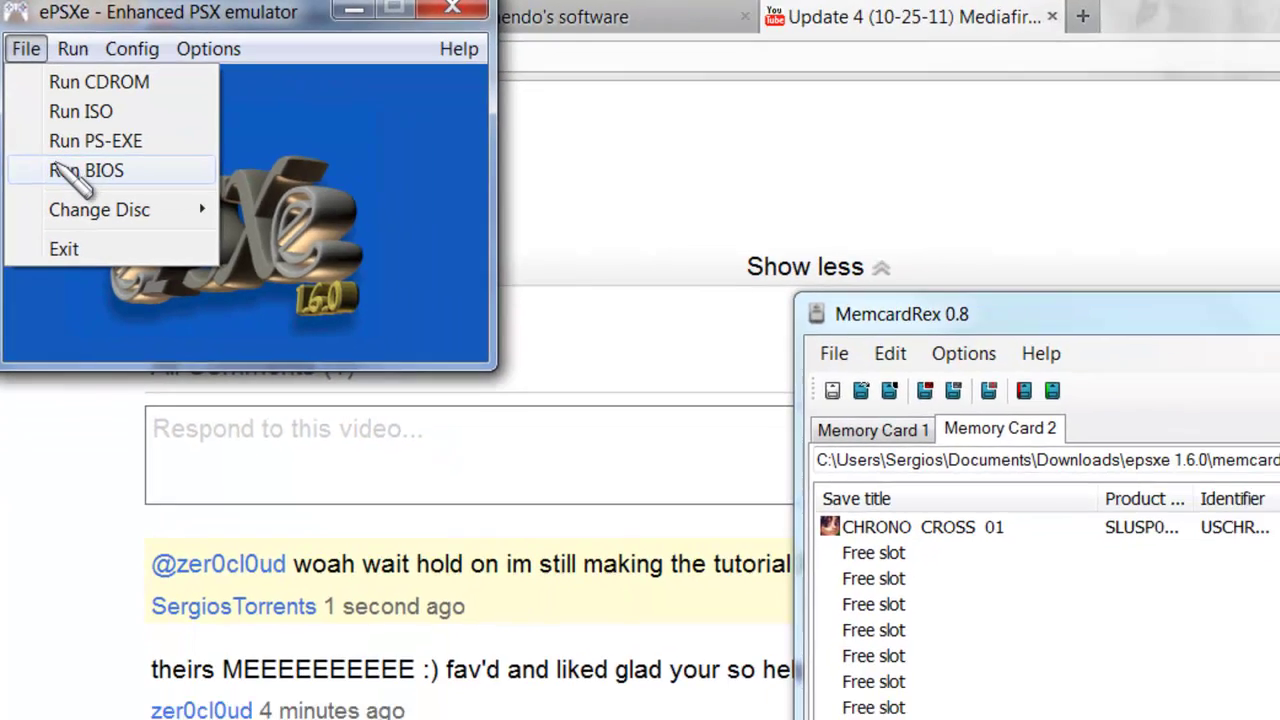